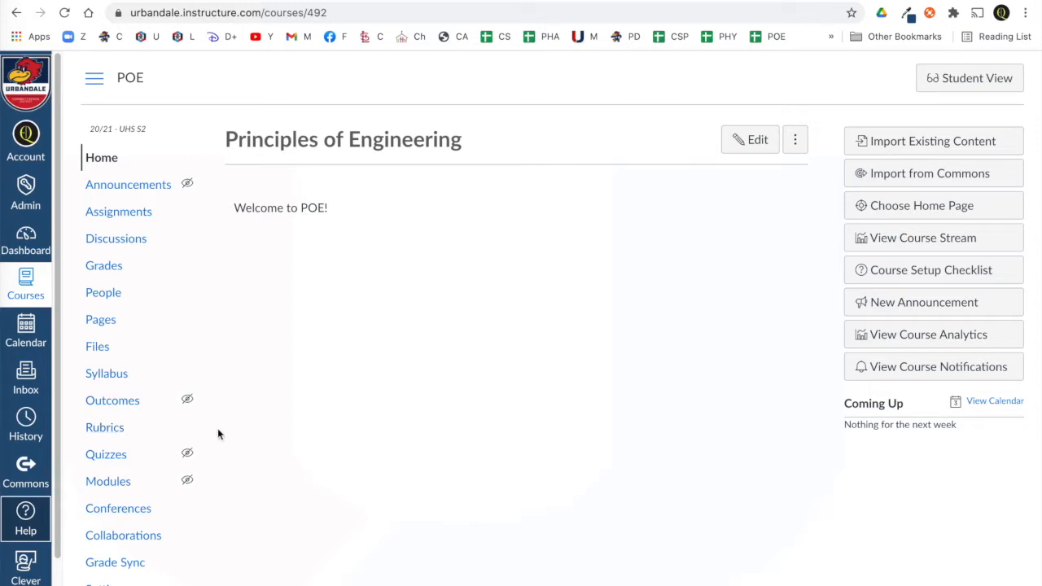
Open the Google Sheet Gradebook from the Canvas help resources and make a copy of the Gradesheet
left_click(26, 514)
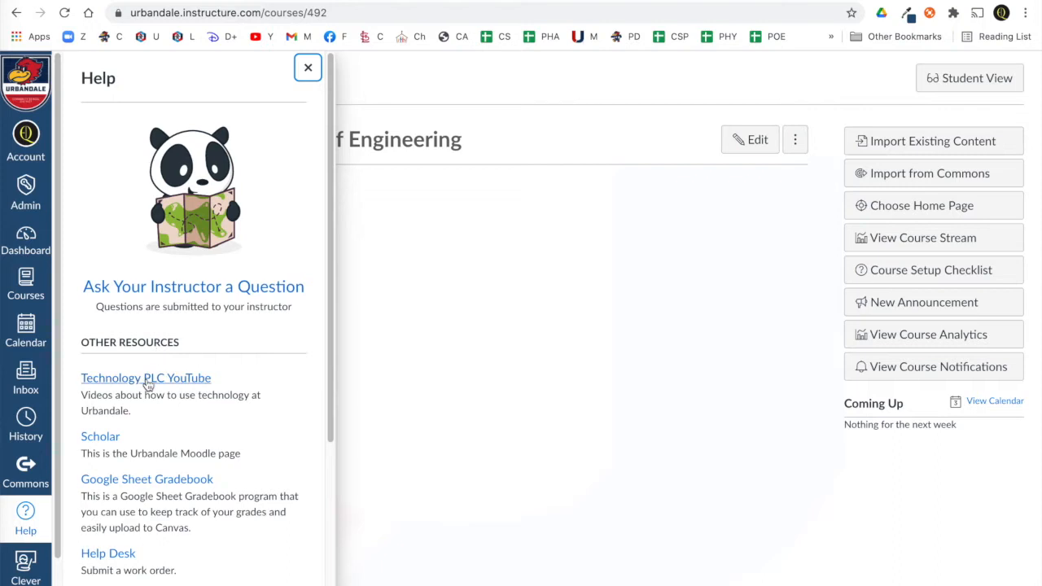
scroll(144, 382, "down", 1)
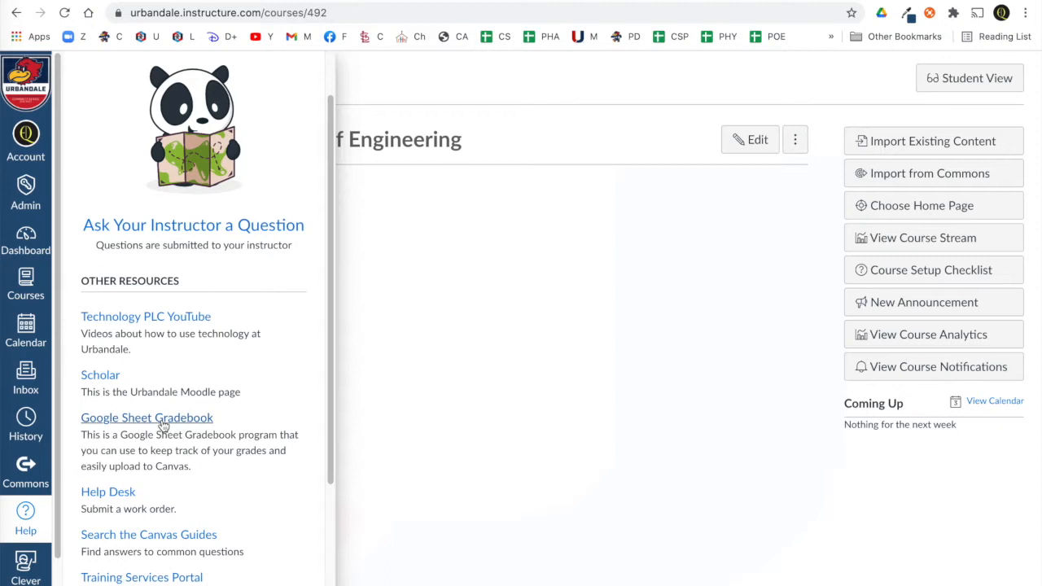
left_click(163, 423)
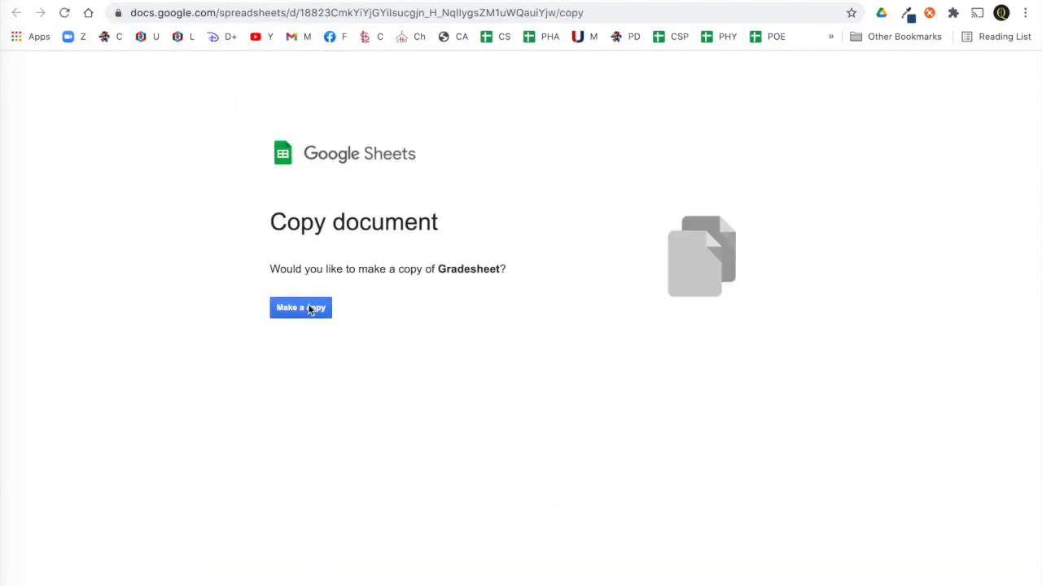
left_click(310, 309)
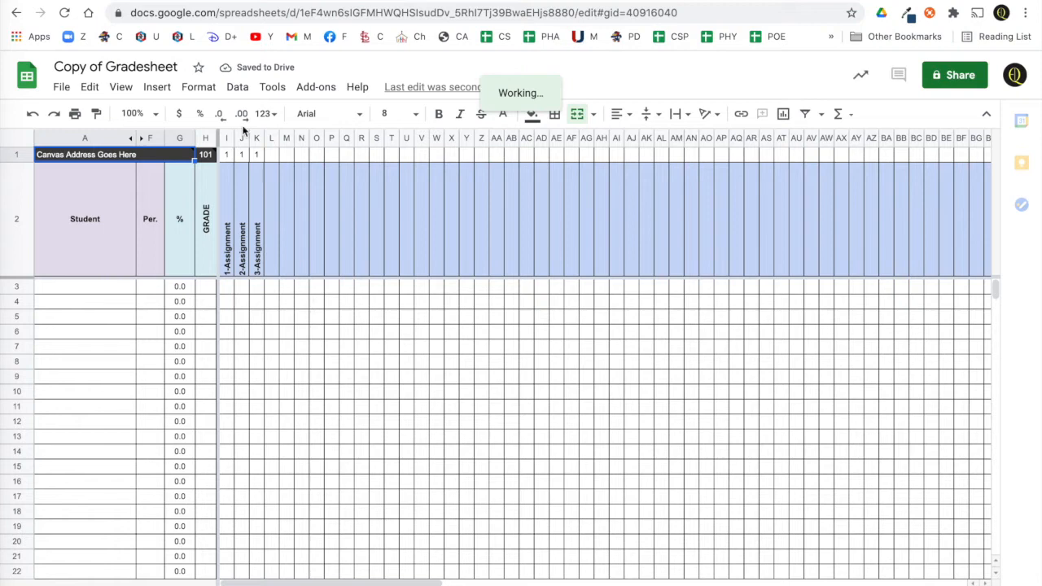
Rename the copied gradesheet as POE
left_click(126, 68)
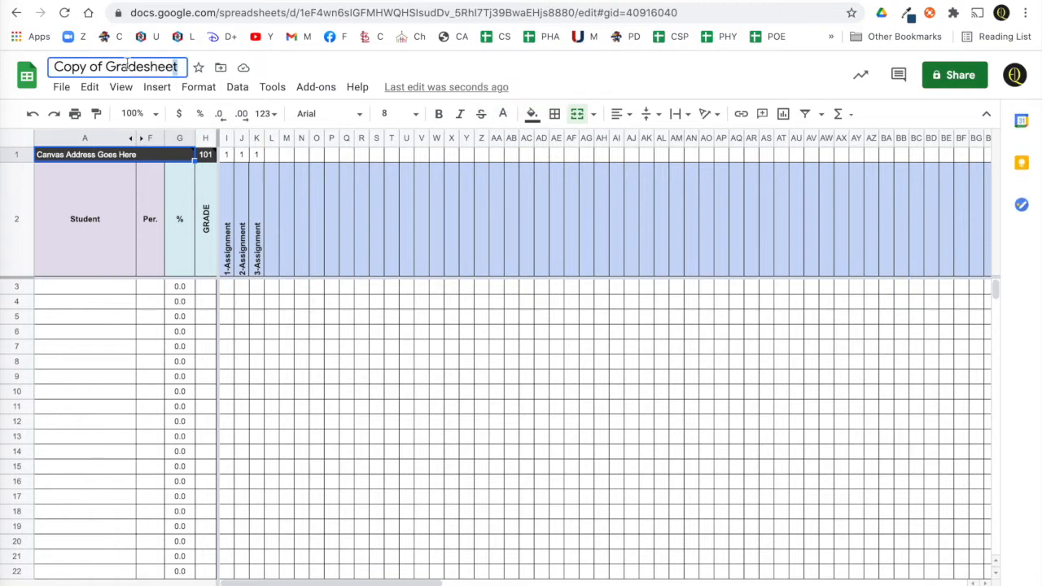
left_click_drag(178, 67, 54, 65)
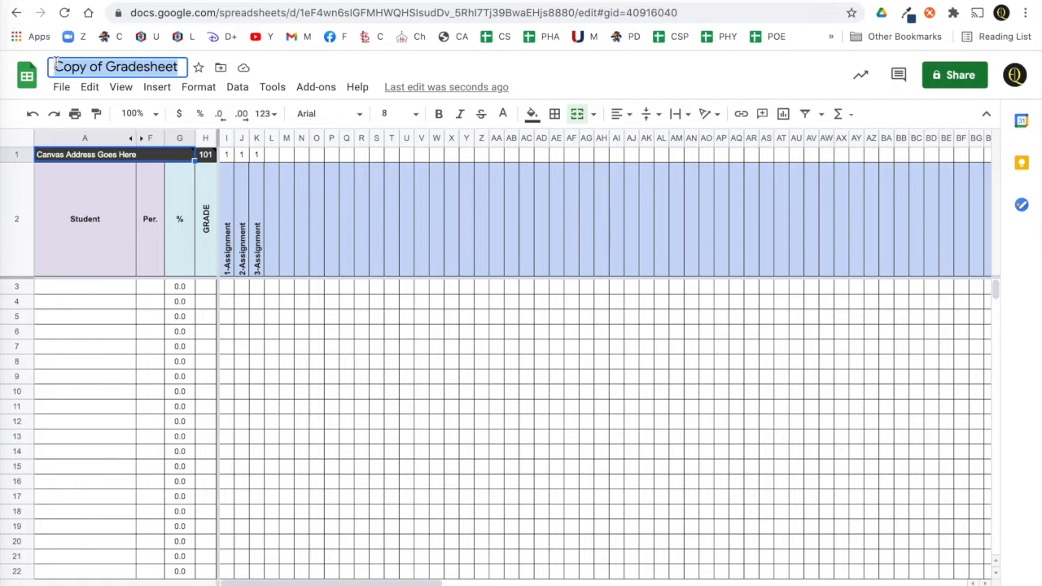
type("POE")
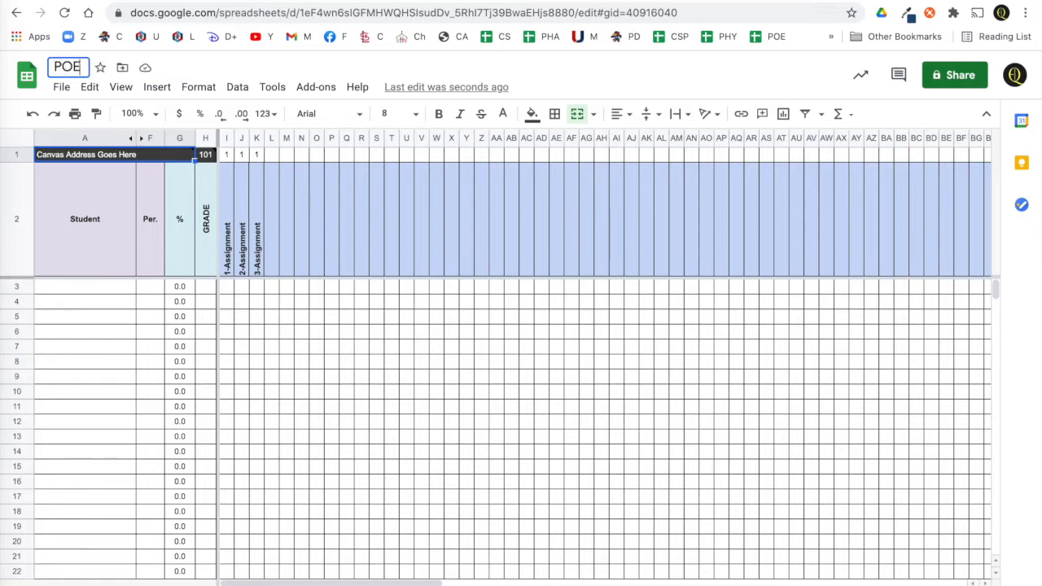
key("Return")
mouse_move(170, 161)
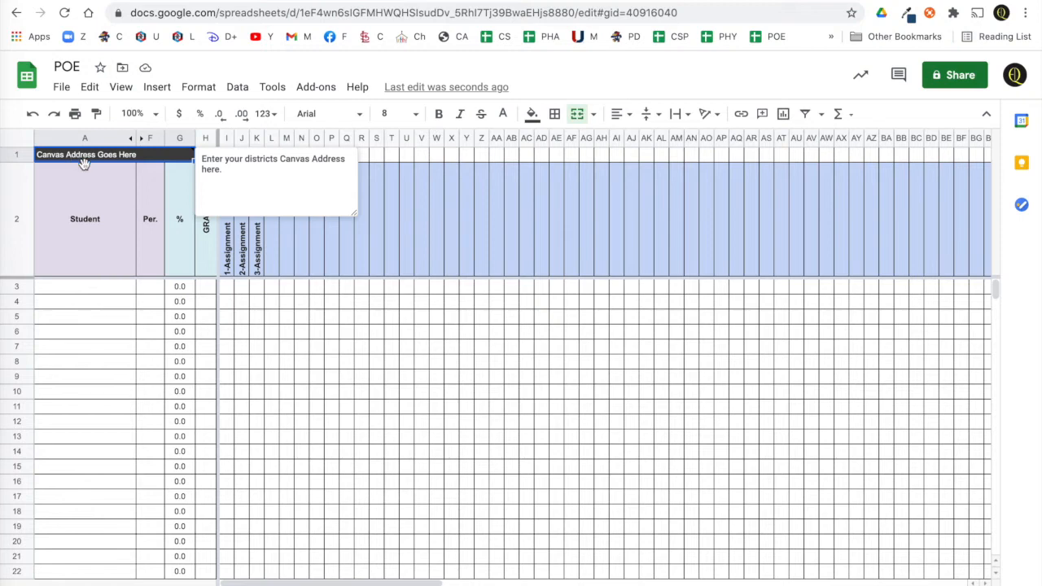
left_click(95, 176)
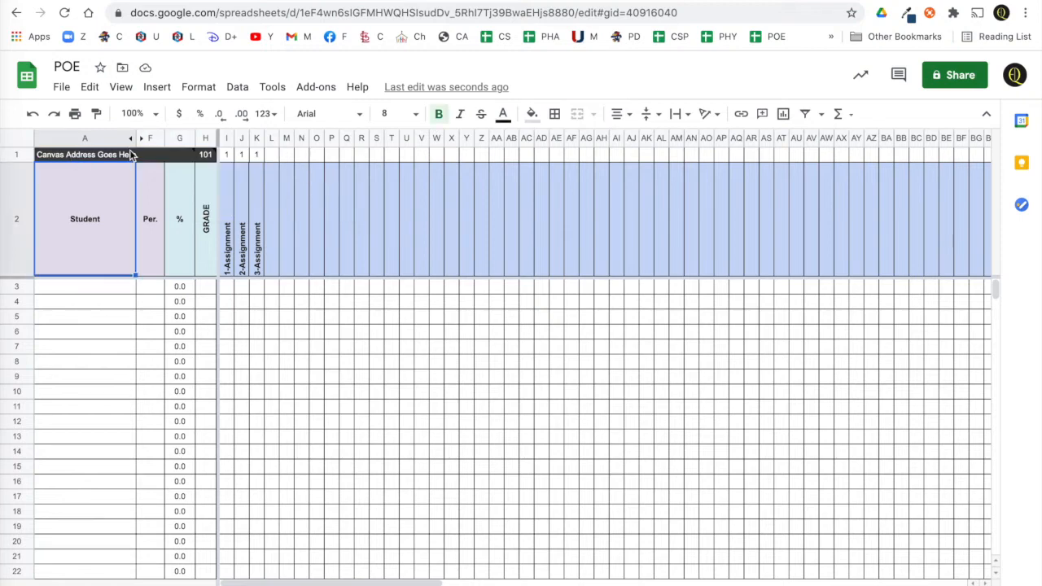
left_click(206, 158)
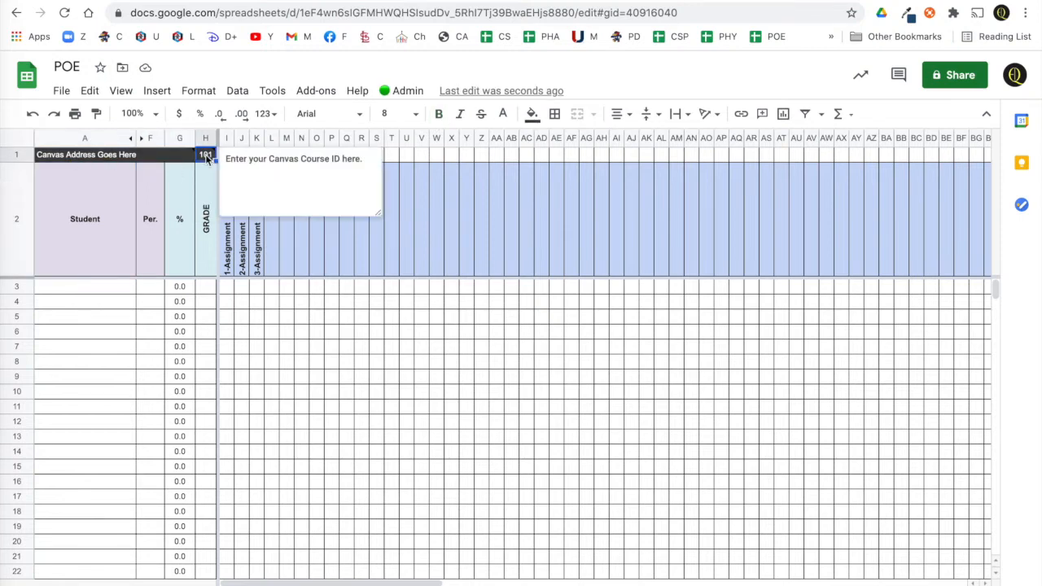
left_click(100, 181)
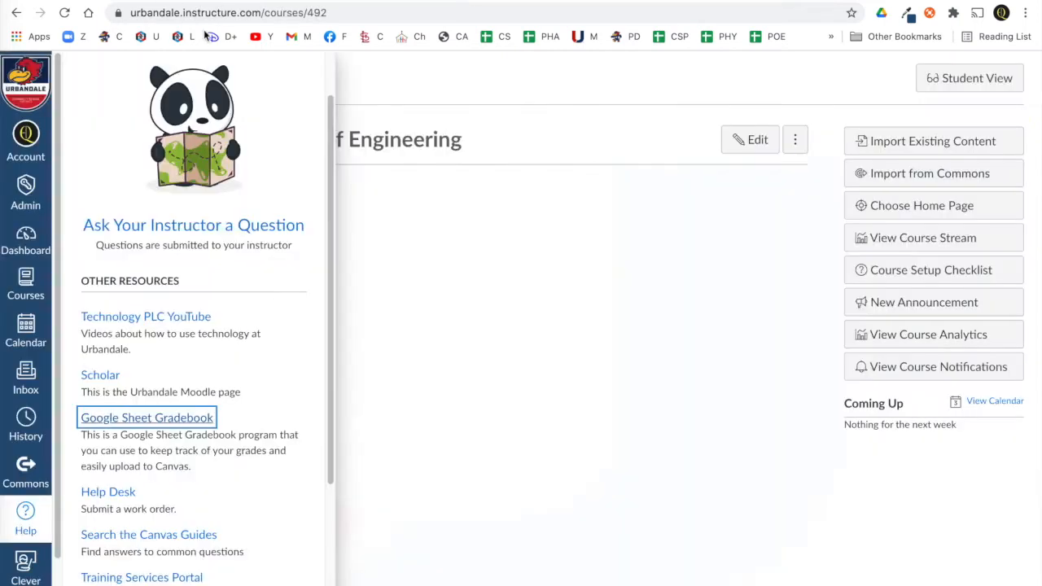
left_click(310, 68)
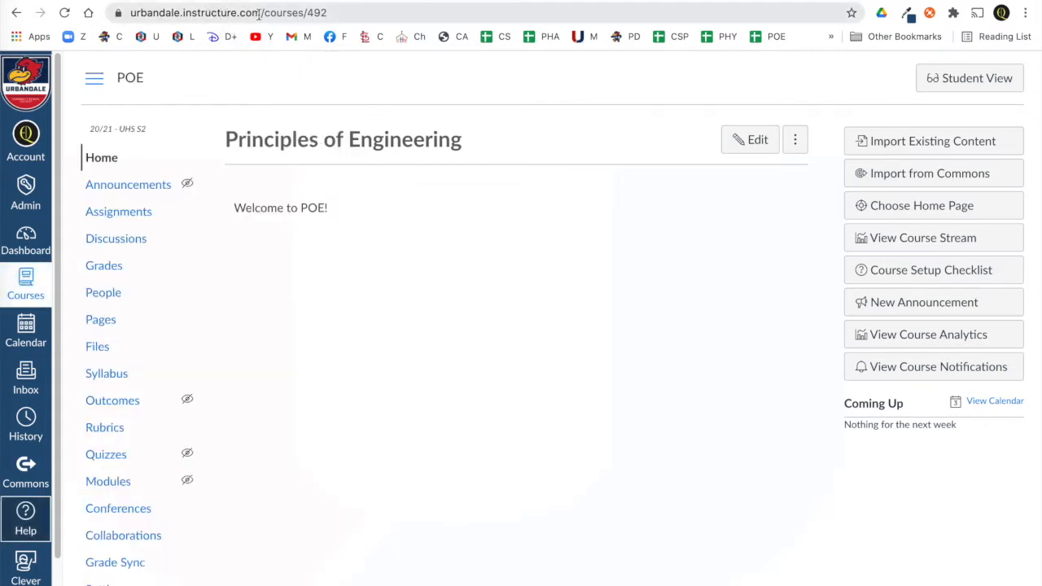
left_click_drag(260, 12, 128, 12)
key("super+c")
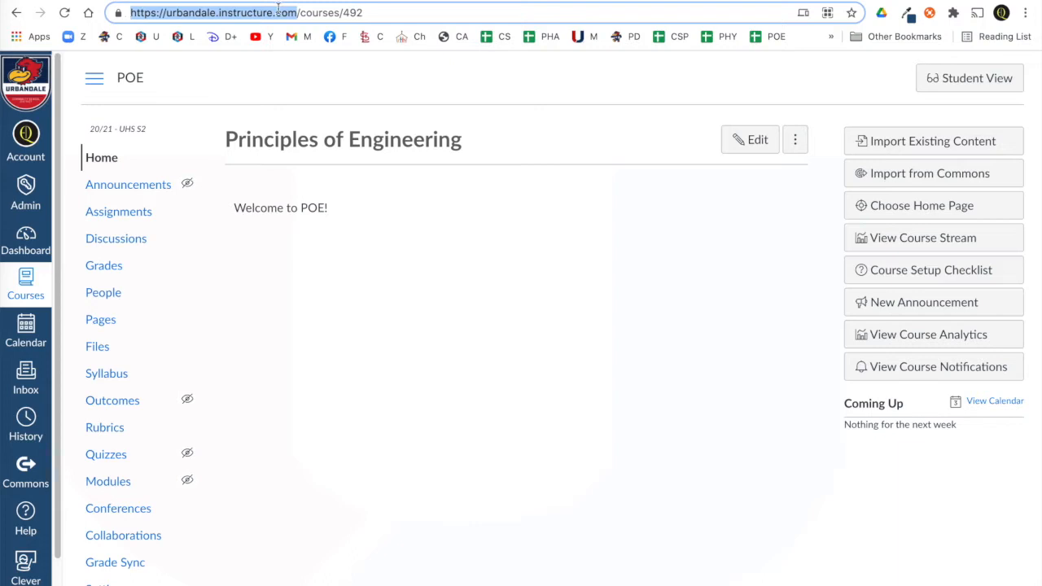
Switch to the POE gradesheet and paste the copied Canvas address as values only into cell A1
left_click(306, 2)
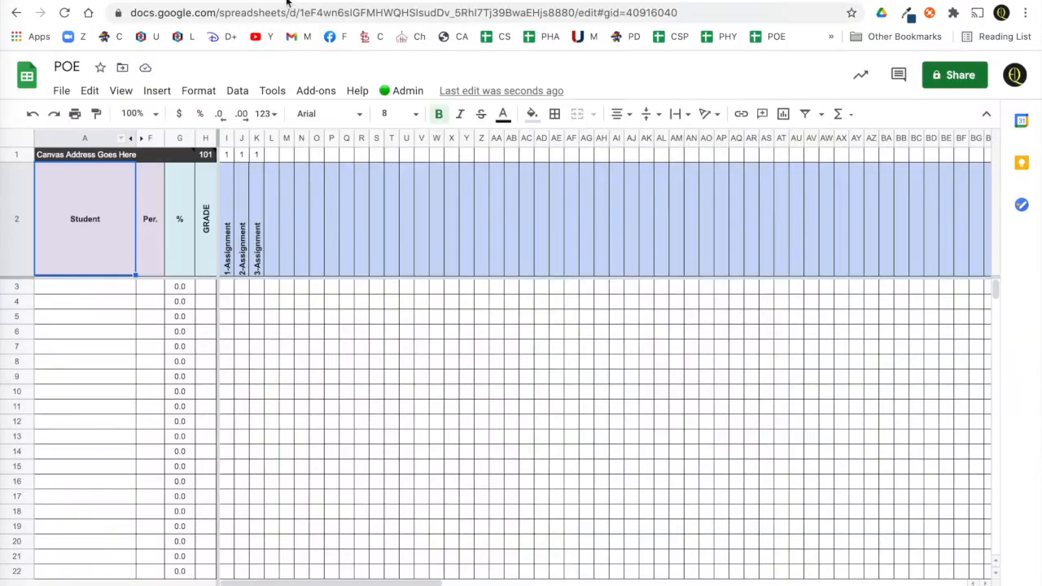
left_click(84, 156)
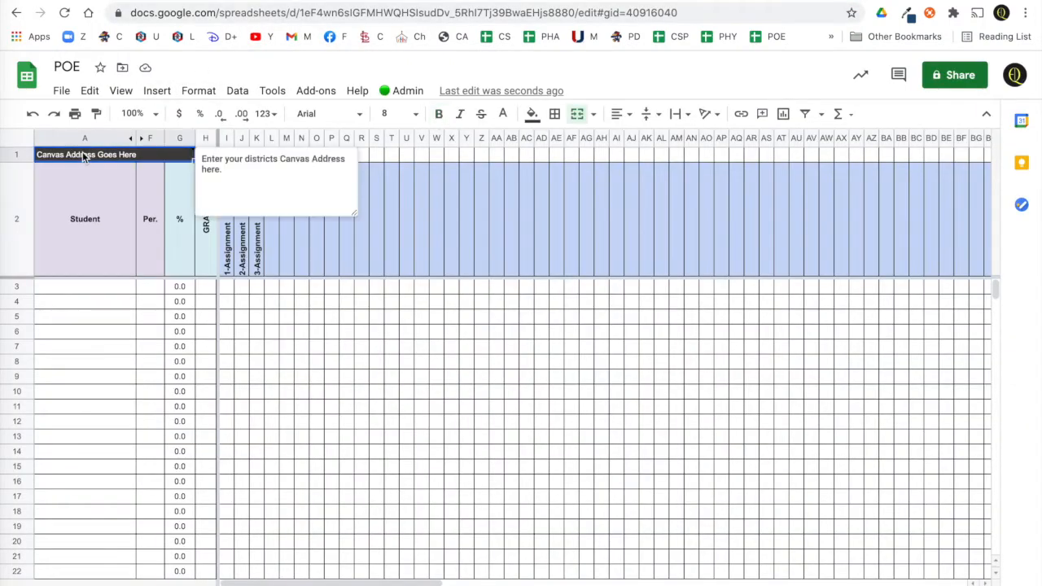
right_click(84, 156)
mouse_move(149, 192)
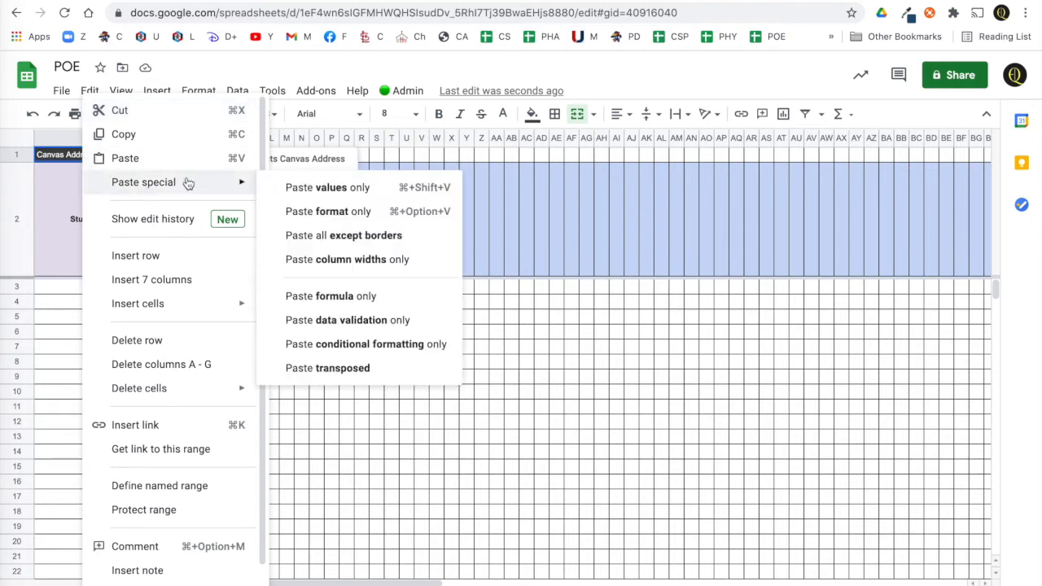
left_click(324, 188)
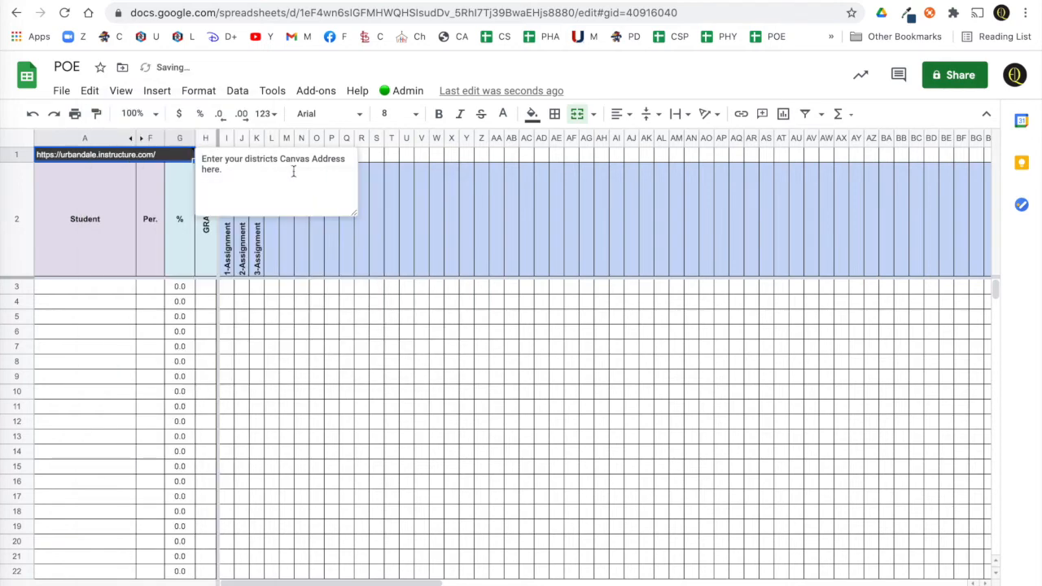
Look up the course ID in the Canvas course URL and enter 492 in cell H1 of the gradesheet
left_click(182, 0)
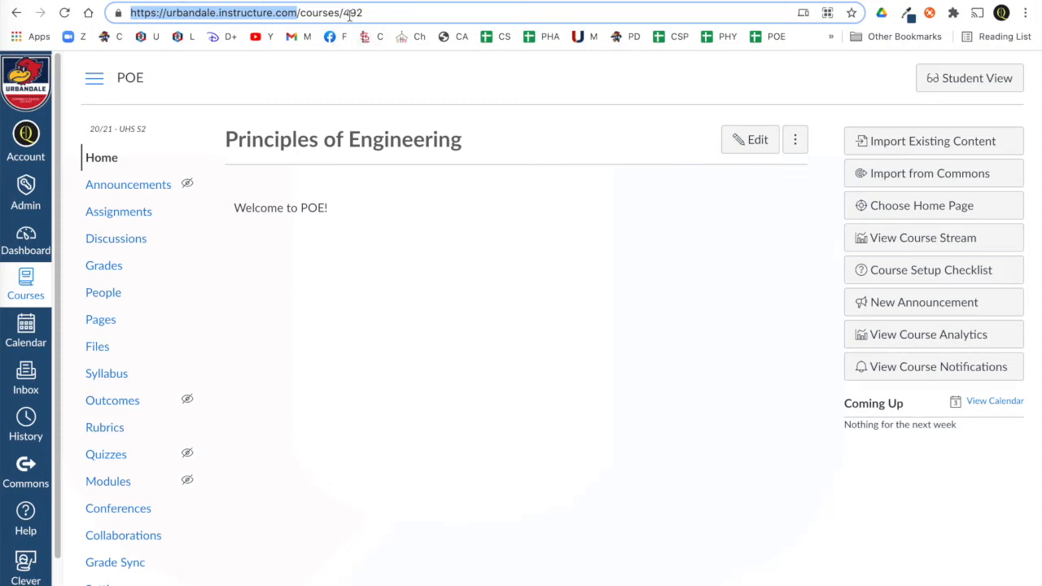
left_click(304, 0)
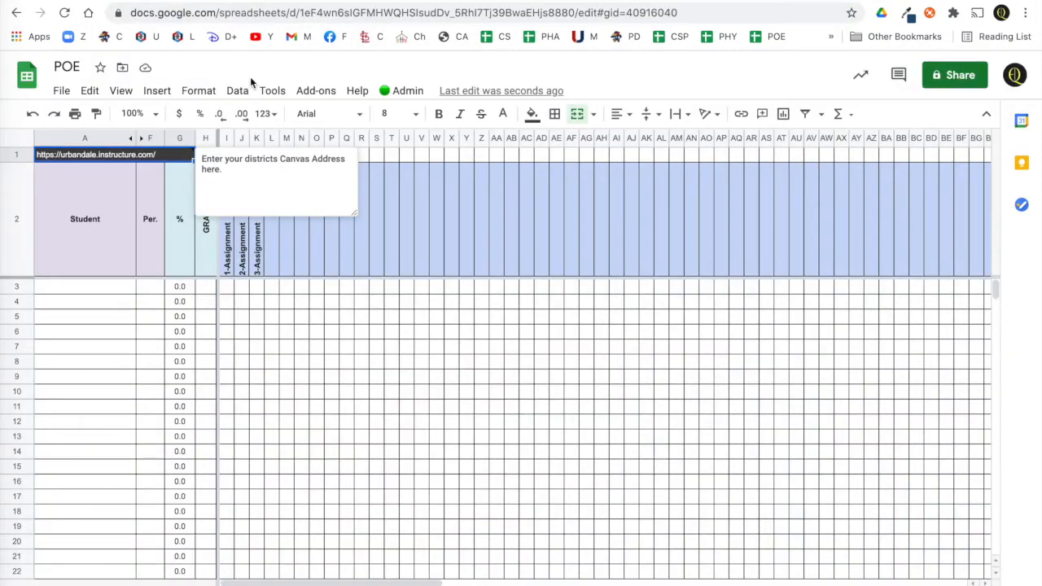
left_click(199, 171)
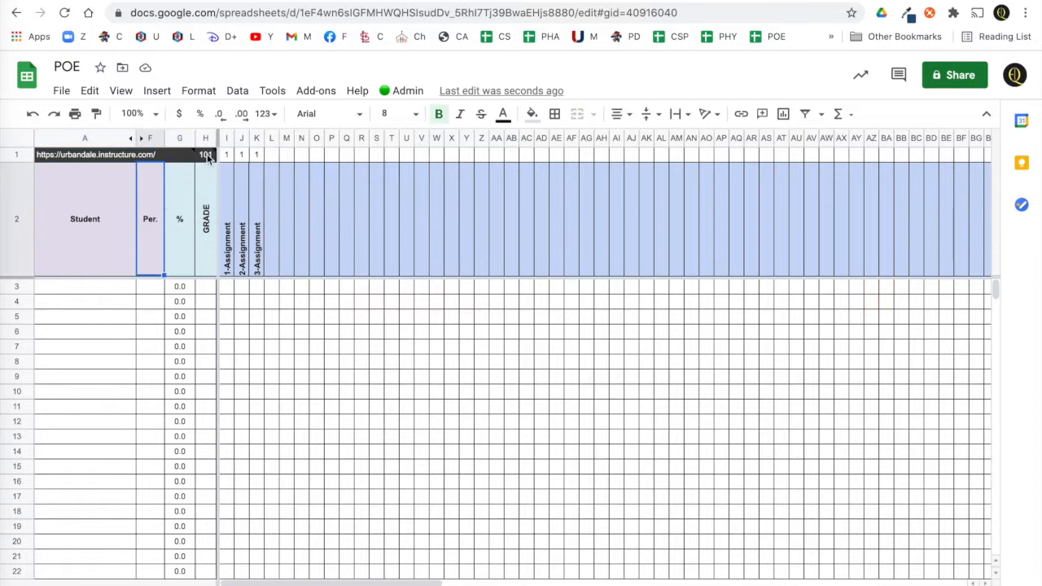
left_click(207, 154)
type("492")
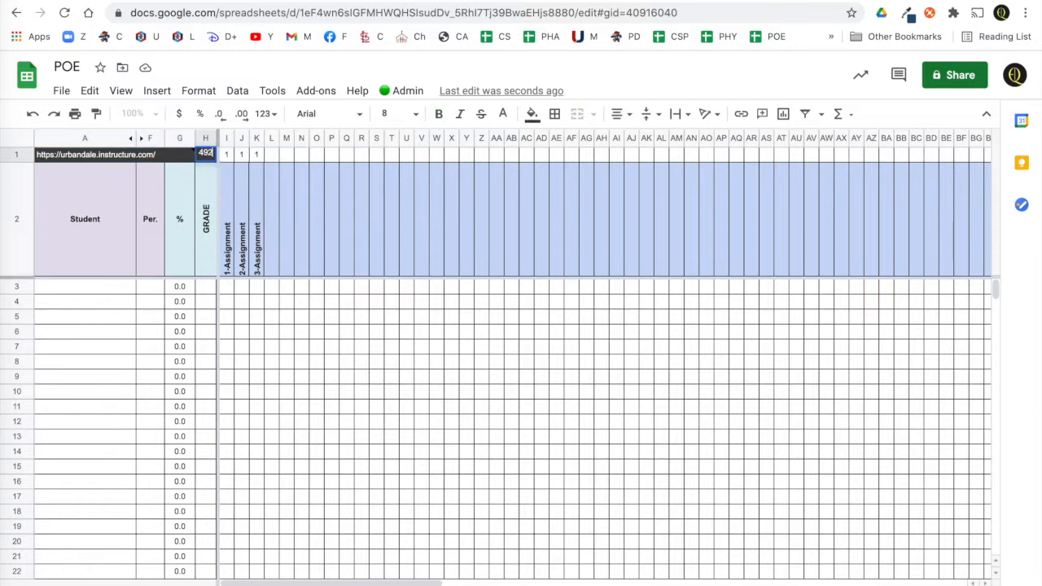
left_click(177, 192)
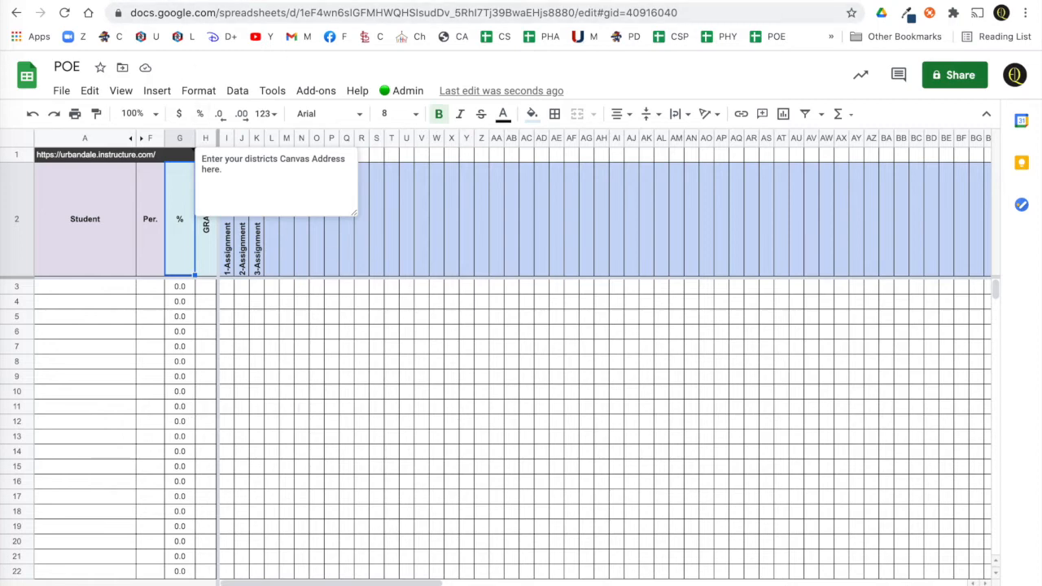
Export the POE course's gradebook from Canvas as a CSV file
left_click(105, 1)
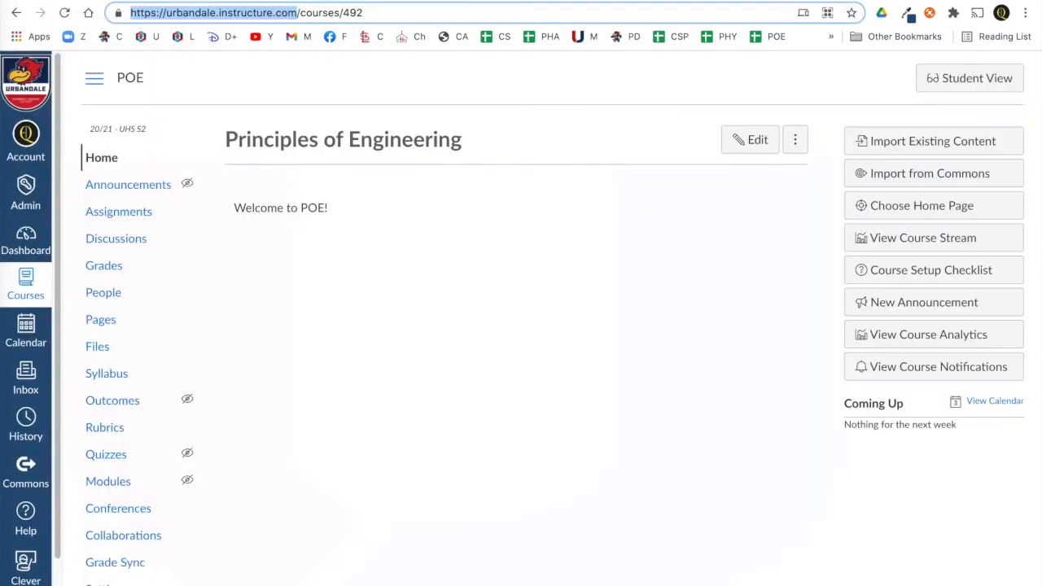
left_click(108, 272)
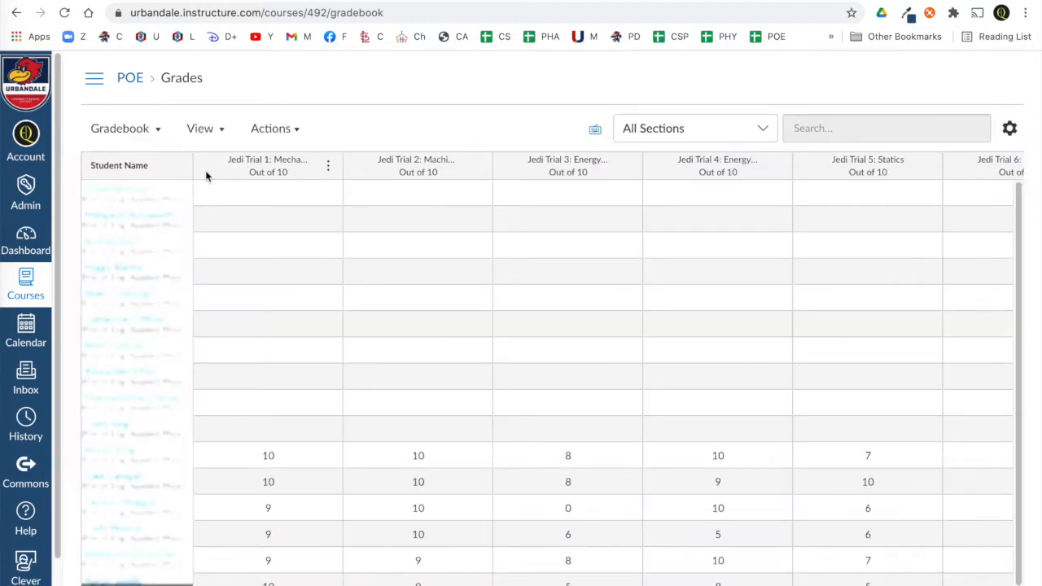
left_click(293, 132)
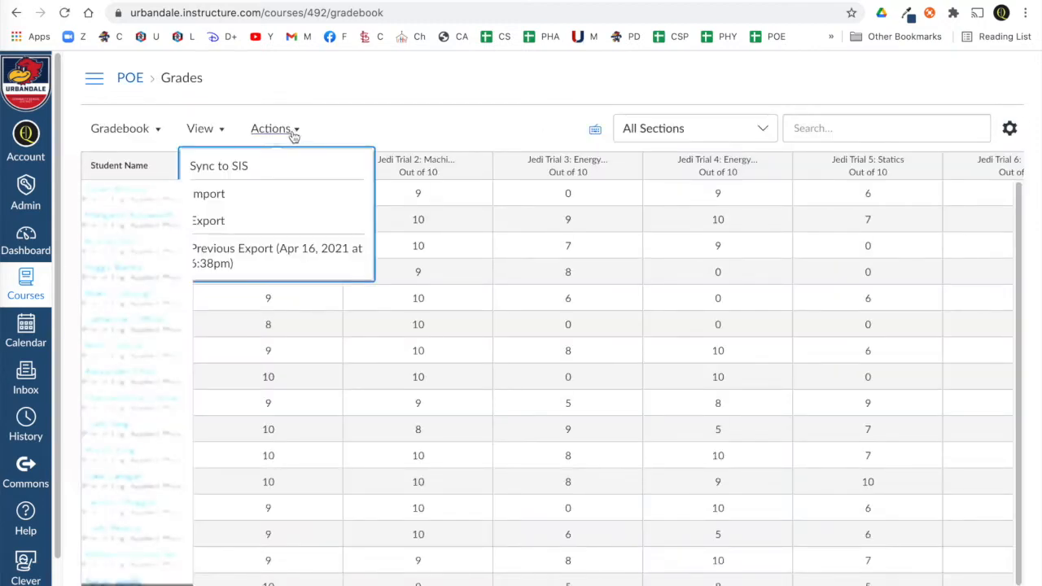
left_click(218, 220)
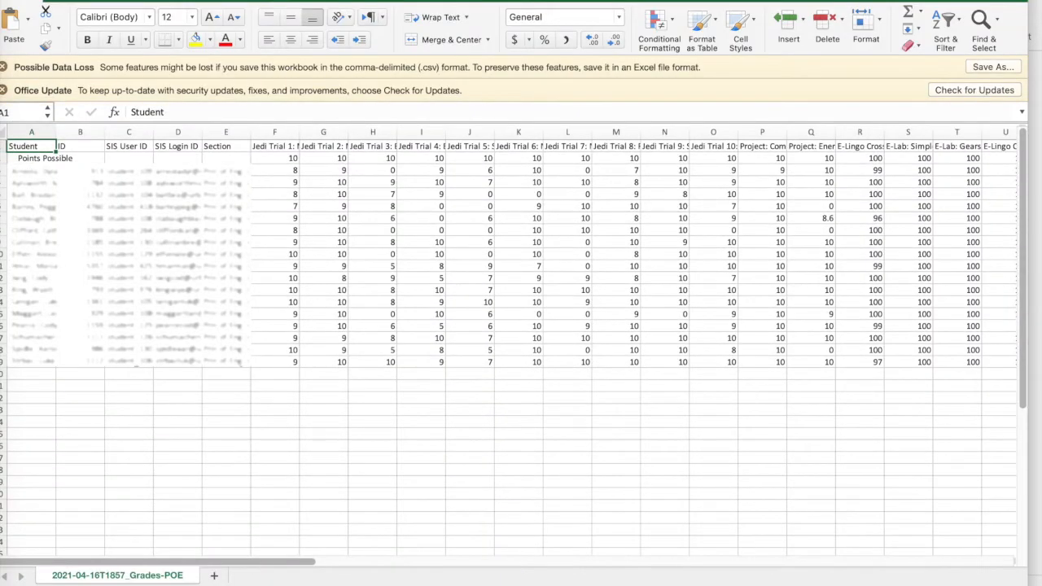
Copy the first 13 students' Student through Section cells from the exported file and paste them as values only at A3 of the POE gradesheet
left_click_drag(31, 171, 220, 315)
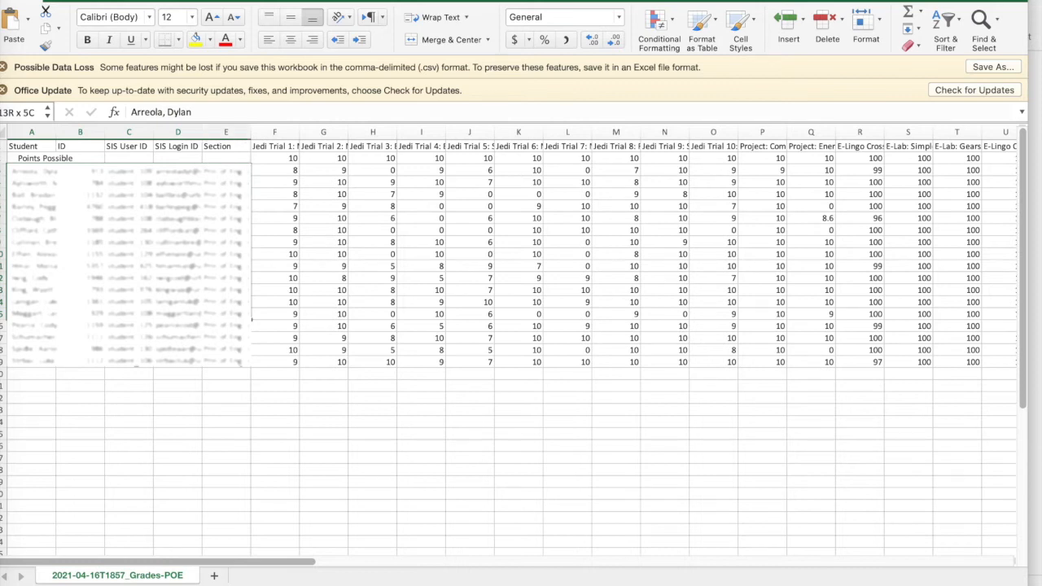
left_click_drag(219, 315, 220, 315)
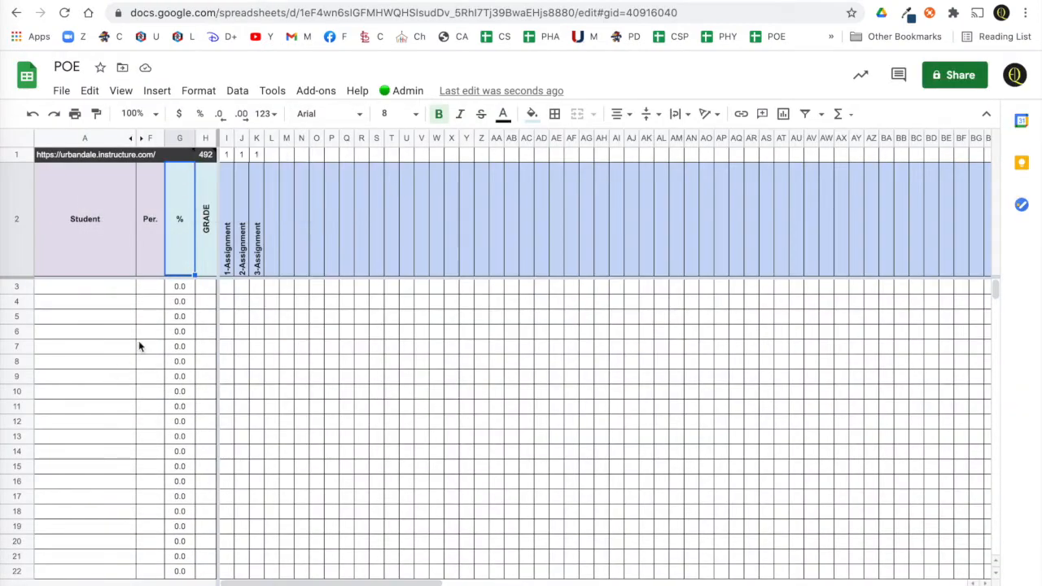
right_click(69, 289)
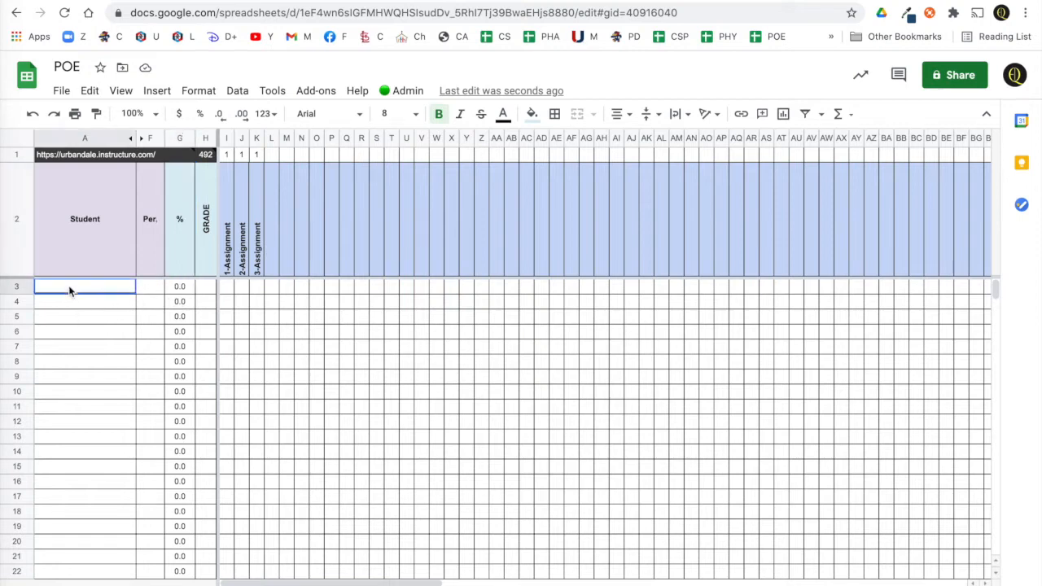
mouse_move(173, 188)
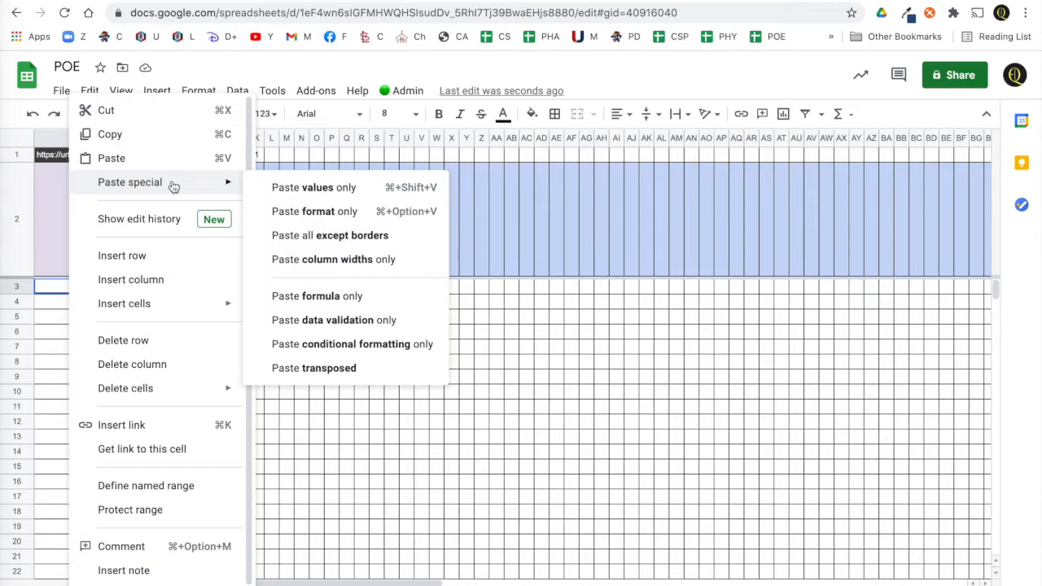
left_click(305, 189)
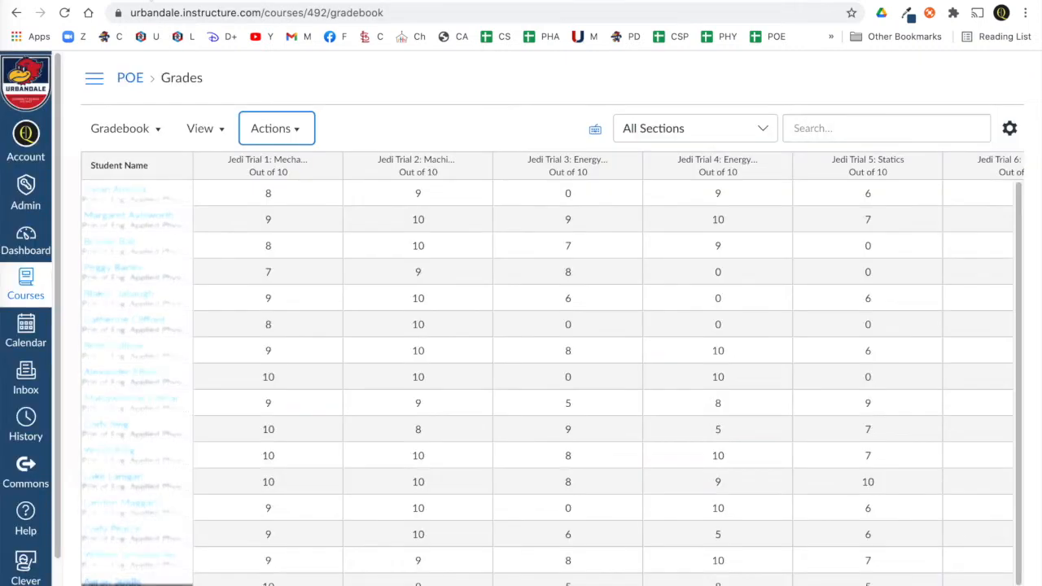
Review the POE course's assignment list in Canvas through to the Practice assignment, and return to the POE gradesheet
left_click(94, 78)
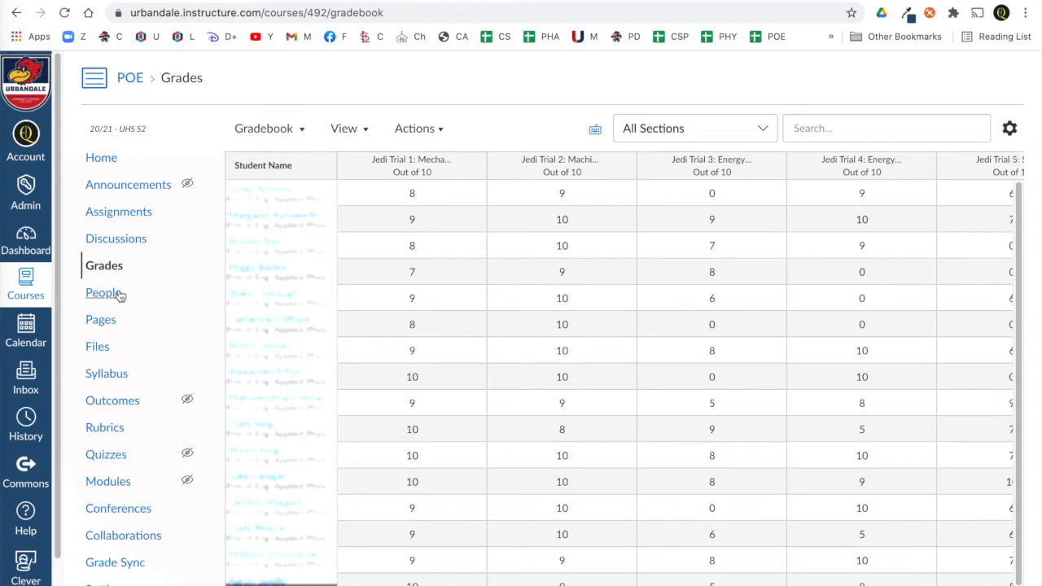
left_click(122, 215)
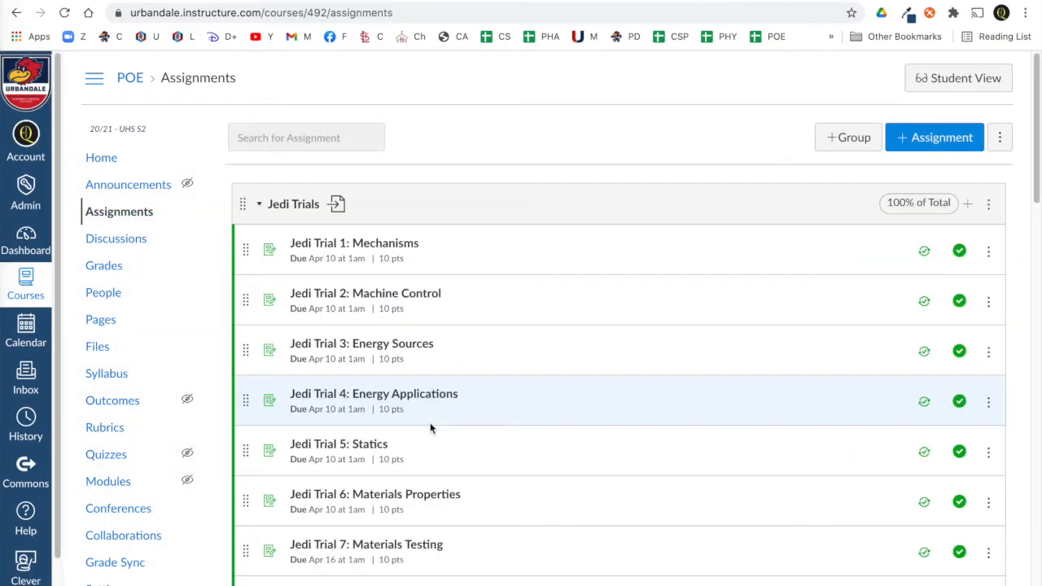
scroll(431, 429, "down", 20)
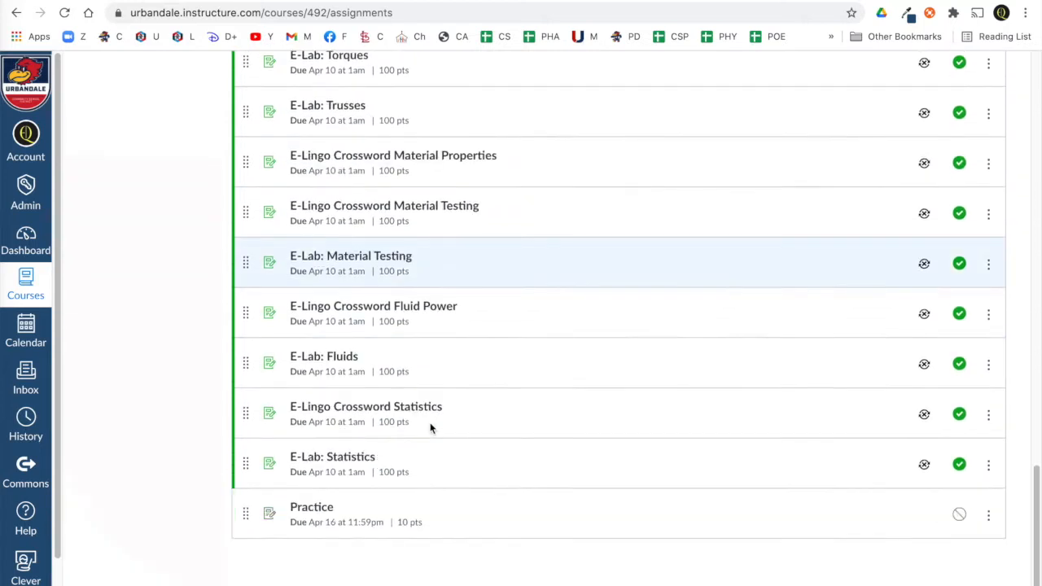
left_click(273, 1)
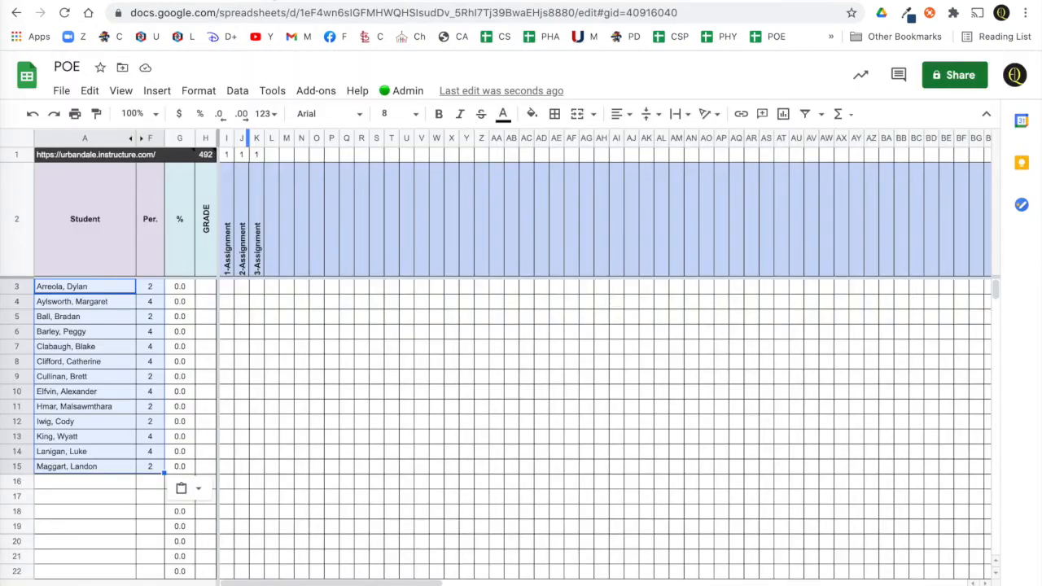
Rename the first assignment header in I2 as "Practice"
double_click(226, 251)
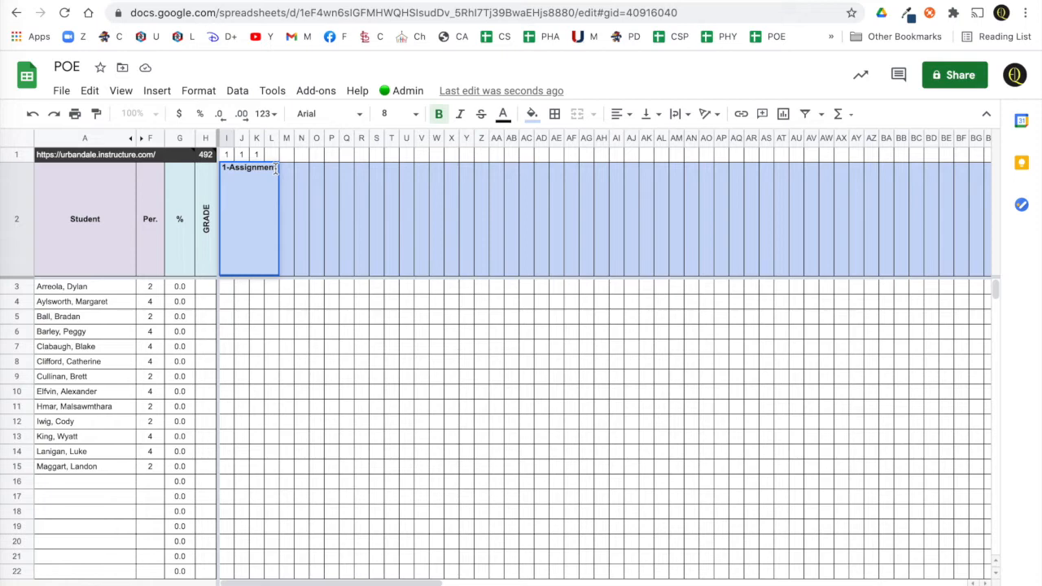
left_click_drag(277, 168, 221, 168)
type("Practice")
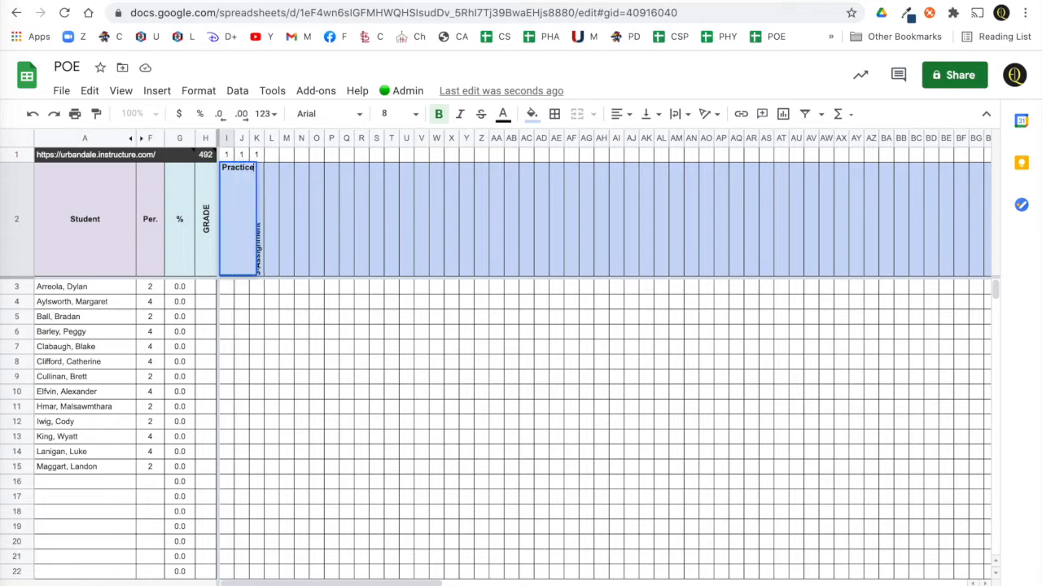
left_click(272, 186)
Rename the second assignment header in J2 as "Fake 1"
left_click(244, 251)
double_click(244, 251)
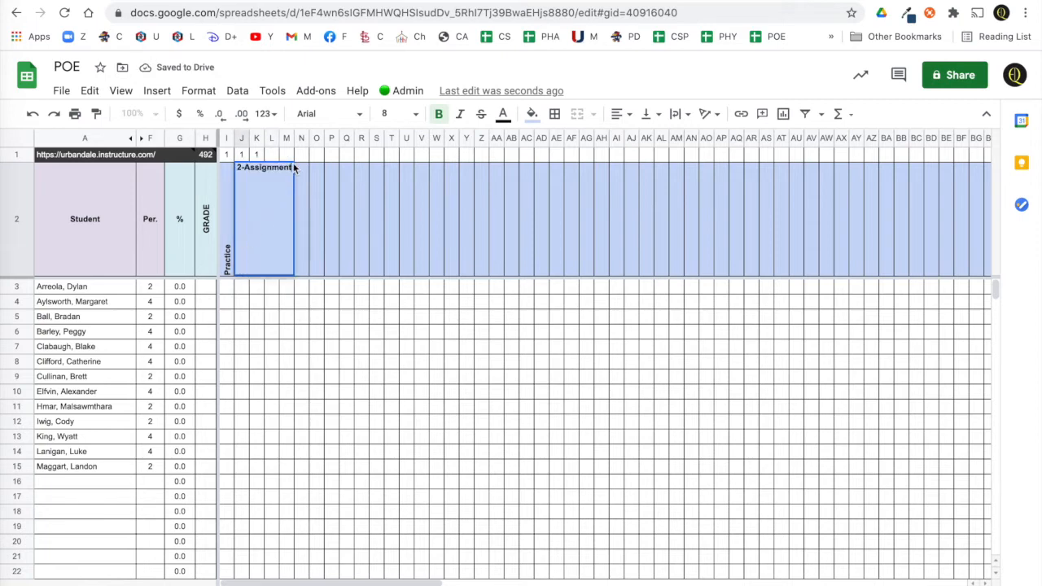
left_click_drag(295, 167, 246, 168)
type("F")
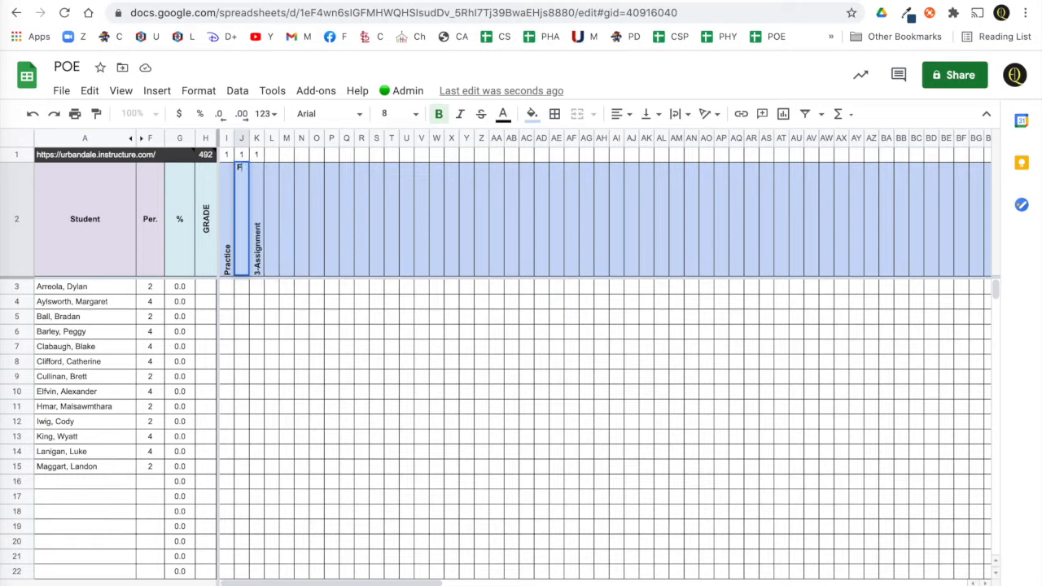
type("ake 1")
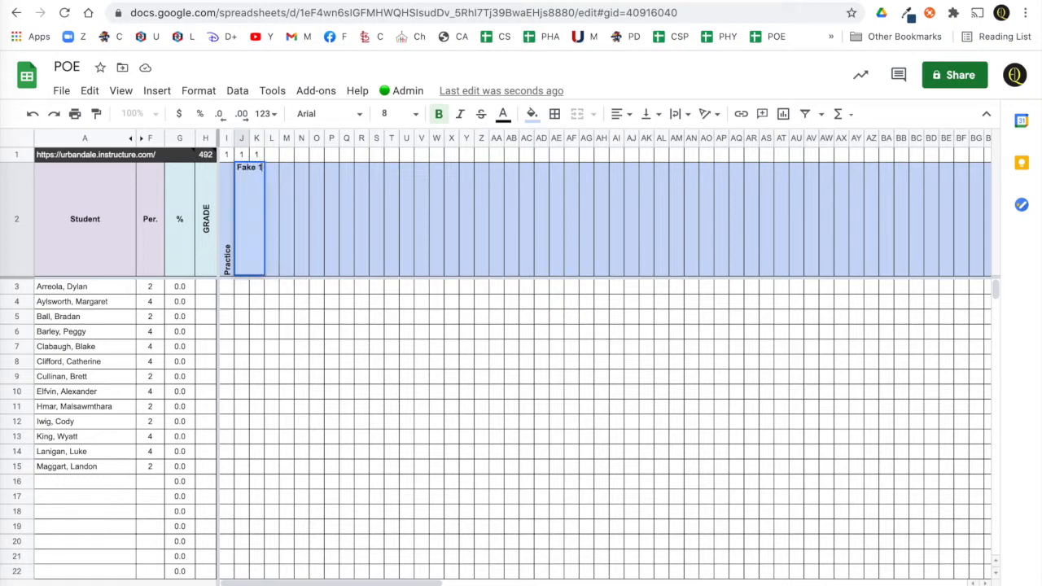
key("Return")
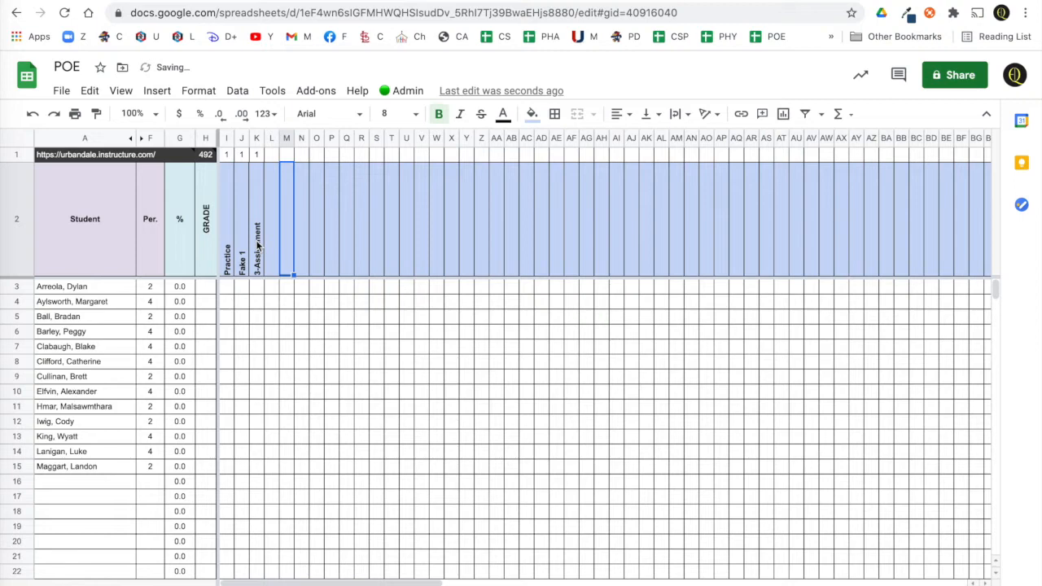
Clear the third assignment's header in K2 and its points value in K1
key("Delete")
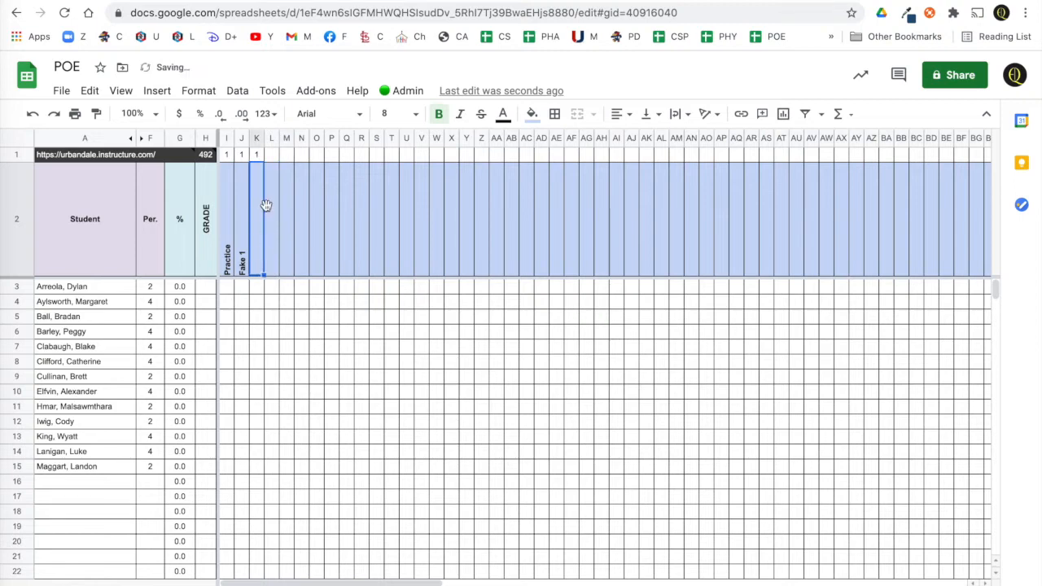
left_click(259, 155)
key("Delete")
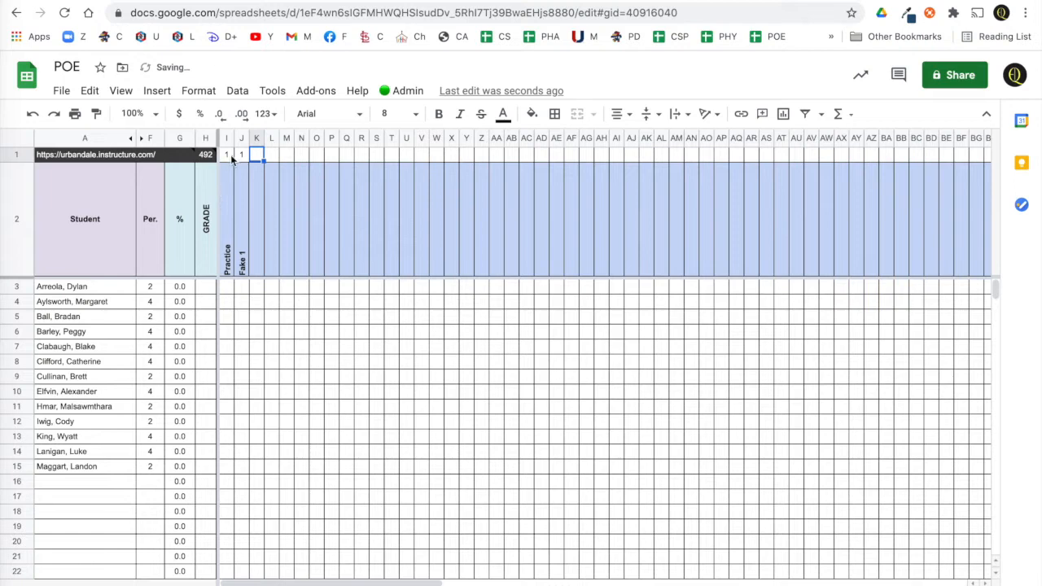
Set the points possible for the Practice and Fake 1 assignments to 10 in I1 and J1
left_click(228, 157)
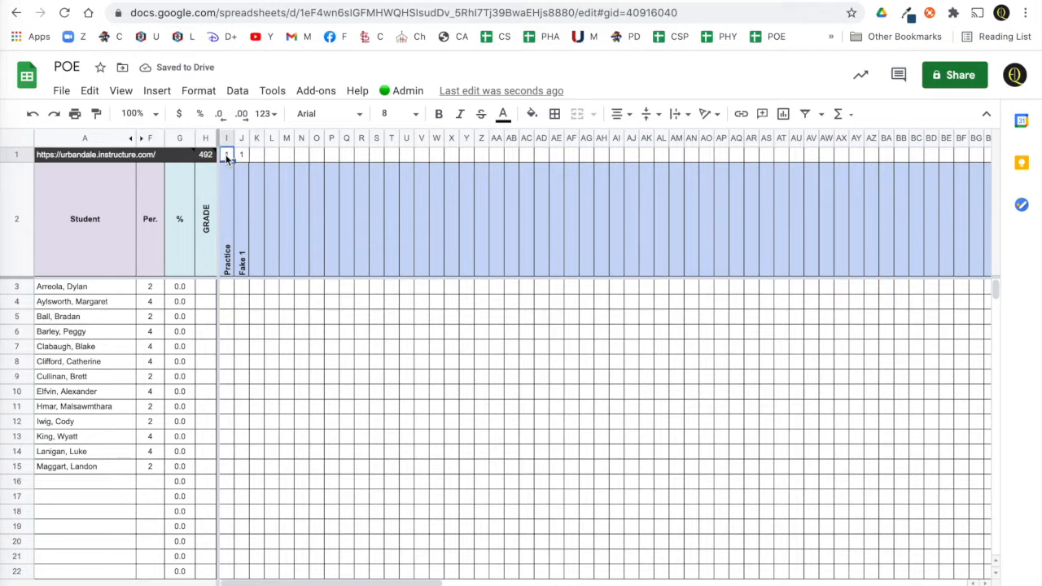
type("10")
left_click(241, 154)
type("10")
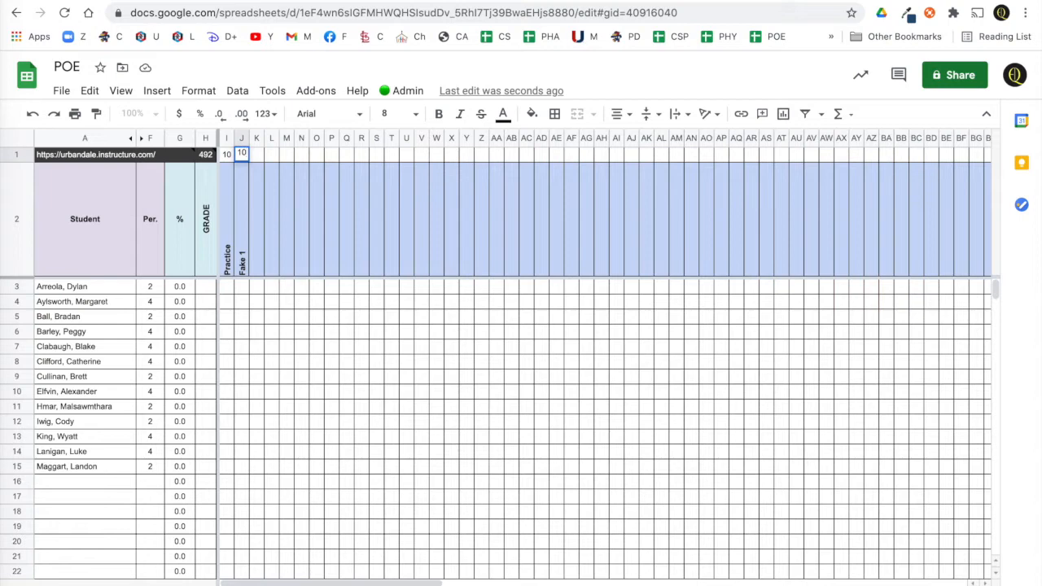
left_click(255, 179)
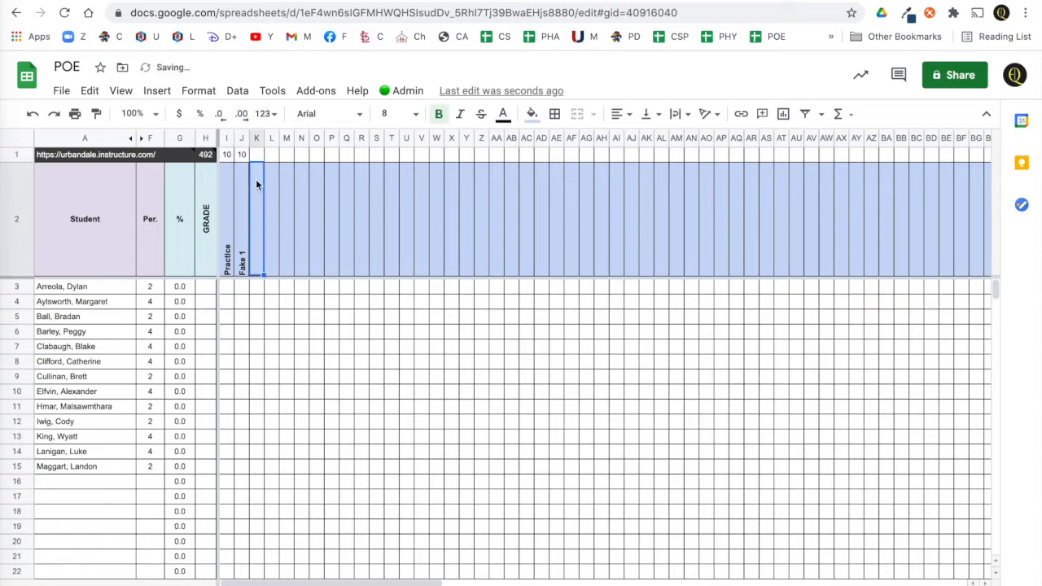
Enter the Practice scores 9, 8, 7, 8, 9, 8, 7, 0, 8, 9, 8, 7 and 10 in I3 through I15
left_click(227, 289)
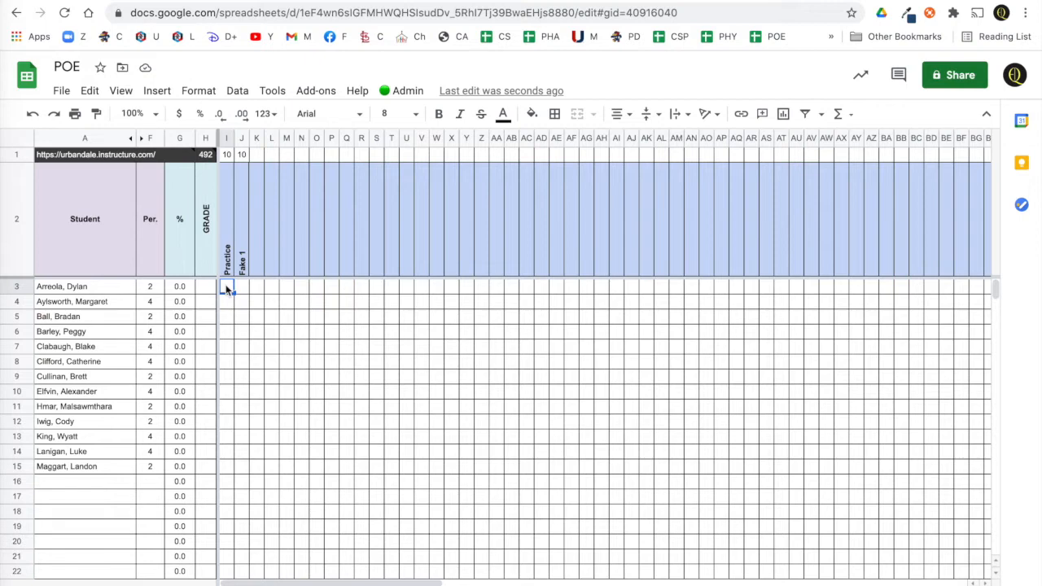
type("9")
key("Return")
type("8")
key("Return")
type("7")
key("Return")
type("8")
key("Return")
type("9")
key("Return")
type("8")
key("Return")
type("7")
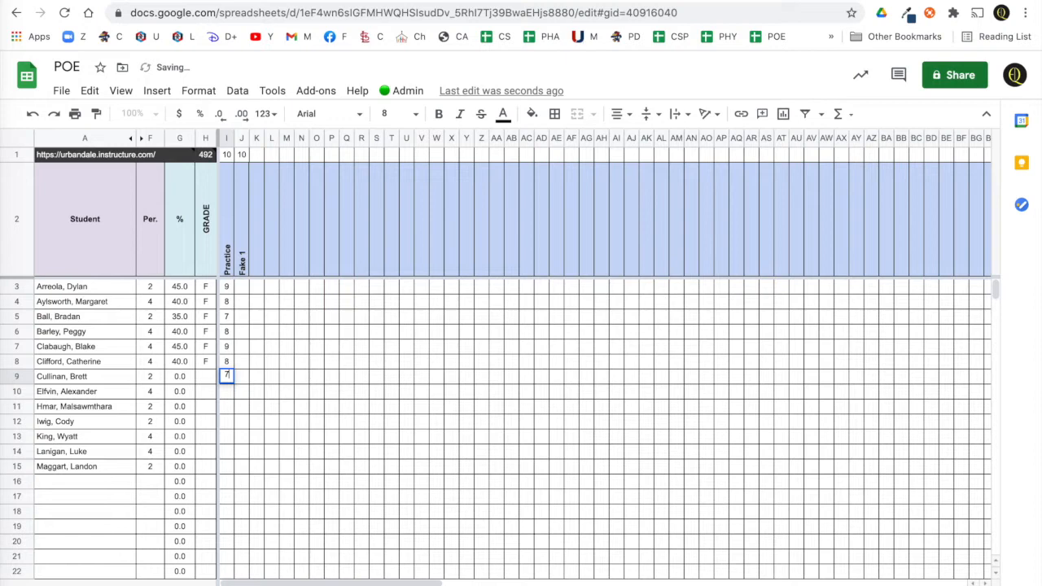
key("Return")
type("0")
key("Return")
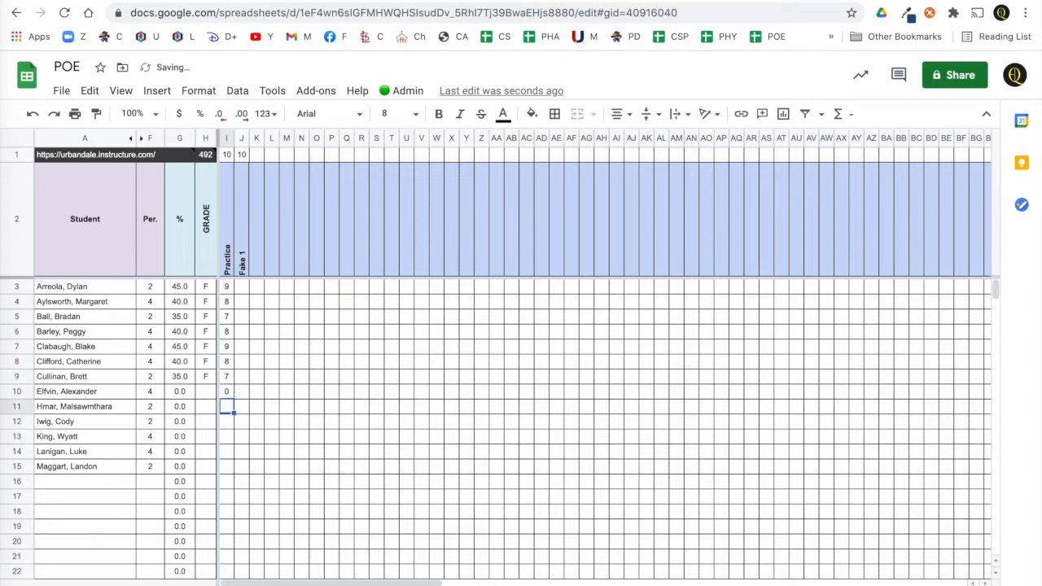
type("8")
key("Return")
type("9")
key("Return")
type("8")
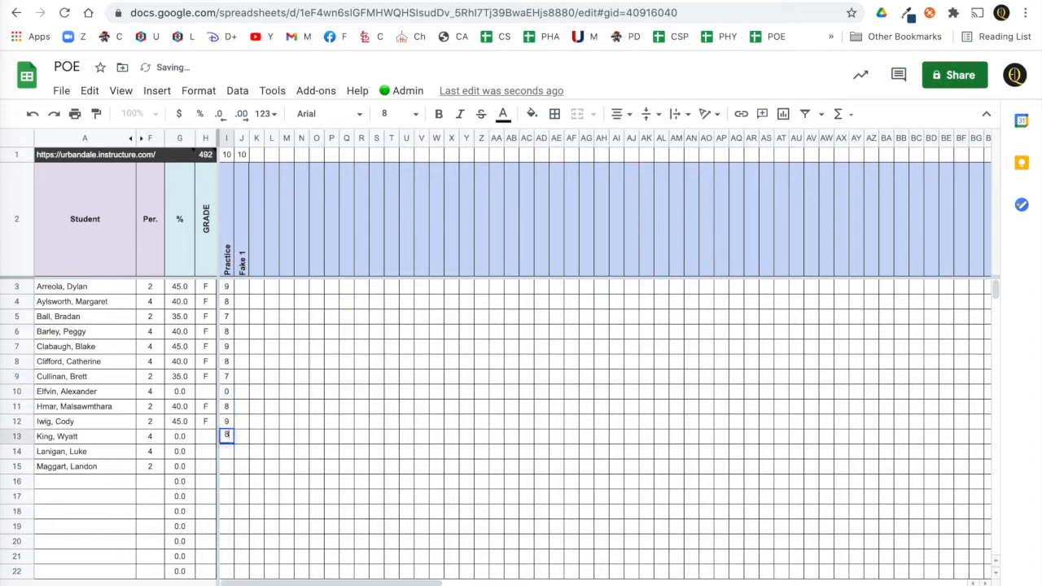
key("Return")
type("7")
key("Return")
type("10")
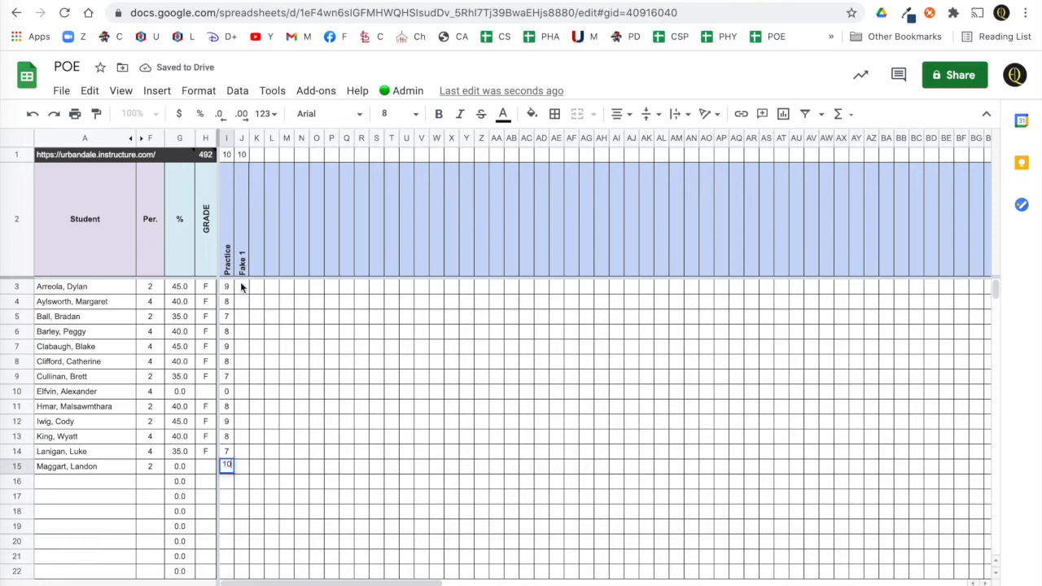
Enter the Fake 1 scores 1, 1, 1, 1, 1, 1, 4, 5, 4, 5, 6, 78 and 9 in J3 through J15
left_click(241, 285)
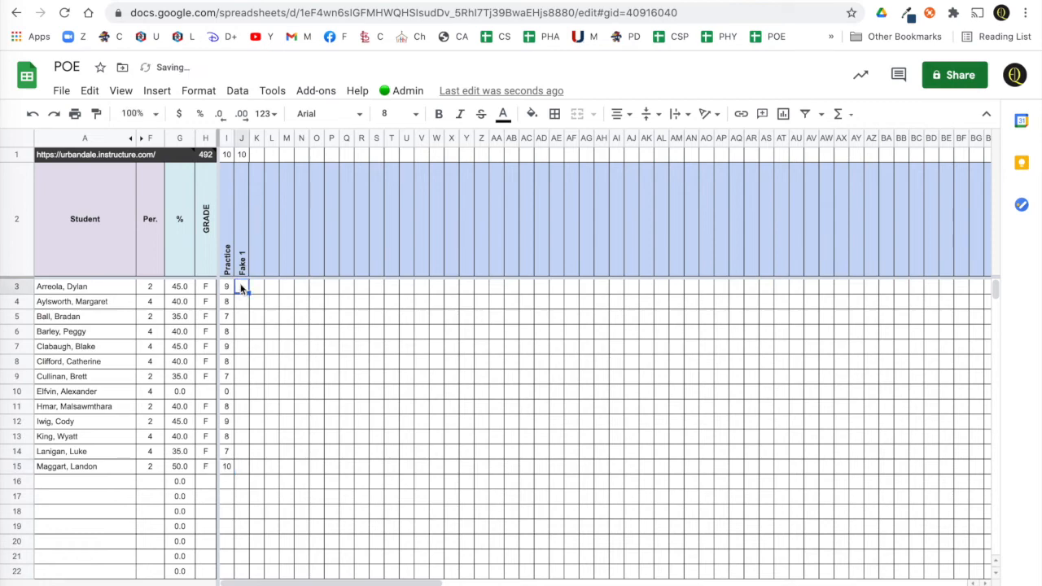
type("1 1 1 1 1 ")
type("1 4 5 4 ")
type("5")
key("Return")
type("6")
key("Return")
type("78")
key("Return")
type("9")
key("Return")
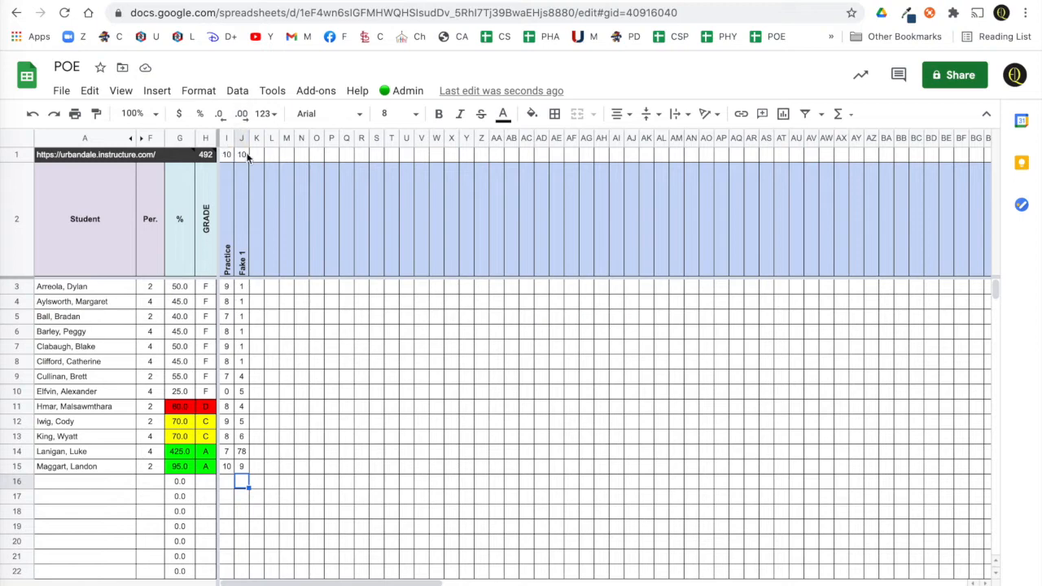
Replace the first eight Fake 1 scores in J3 through J10 with 7, 6, 5, 4, 5, 7, 8 and 10
left_click(242, 286)
type("7")
key("Return")
type("6")
key("Return")
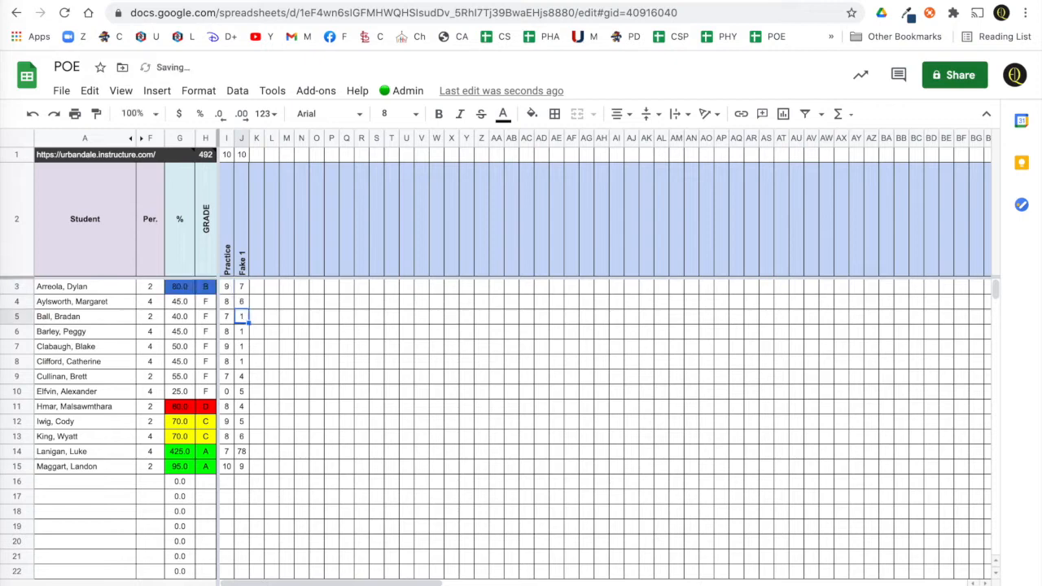
type("5")
key("Return")
type("4")
key("Return")
type("5")
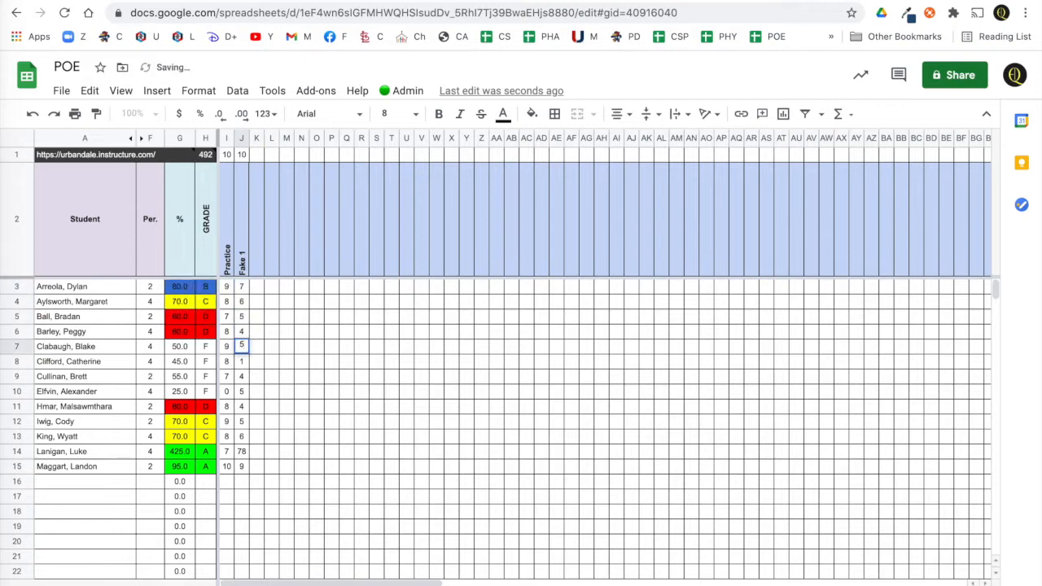
key("Return")
type("7")
key("Return")
type("8")
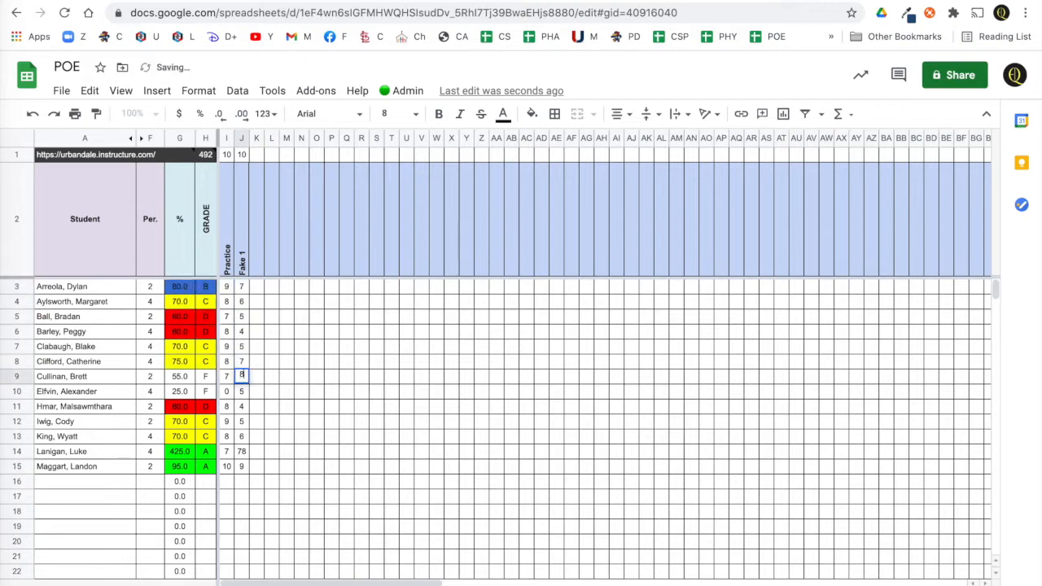
key("Return")
type("1")
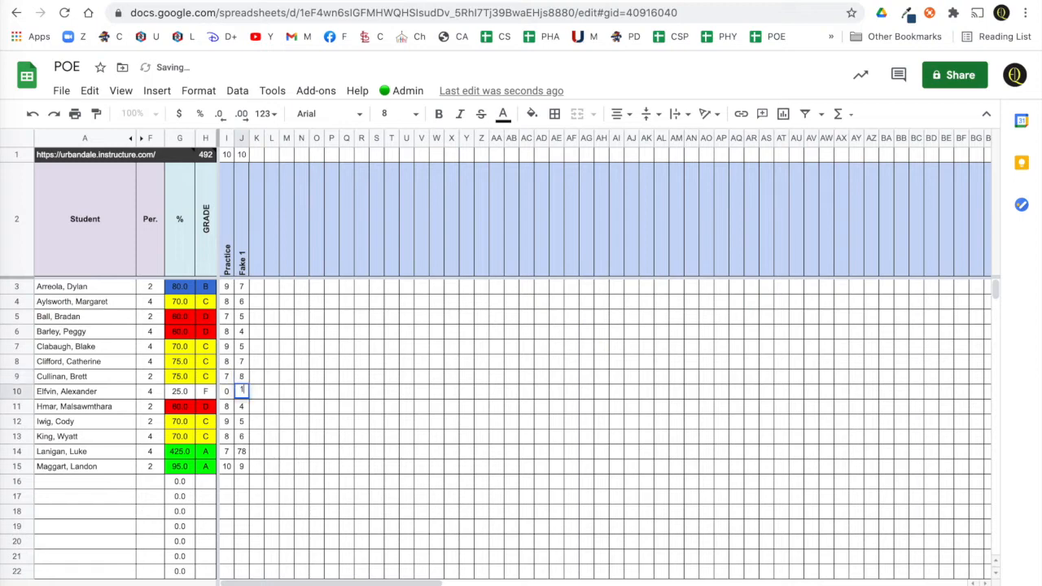
key("Return")
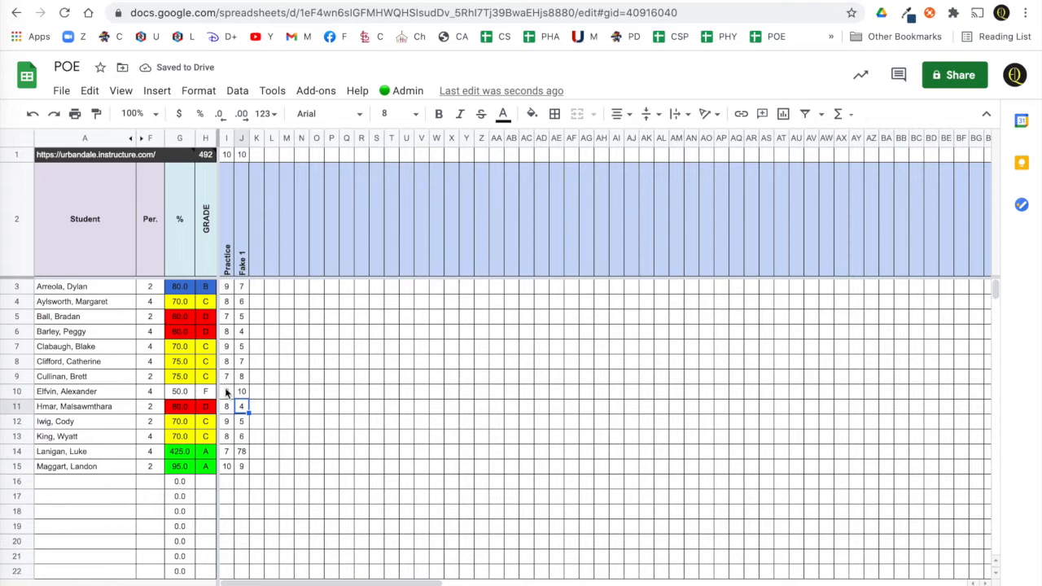
Change the Practice score in I10 to 9
left_click(227, 392)
type("9")
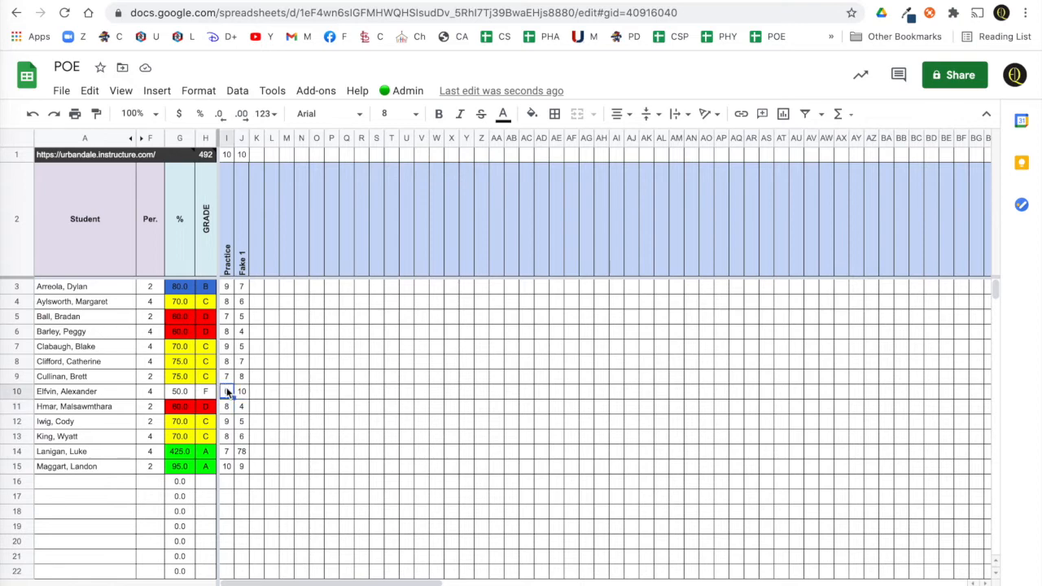
key("Return")
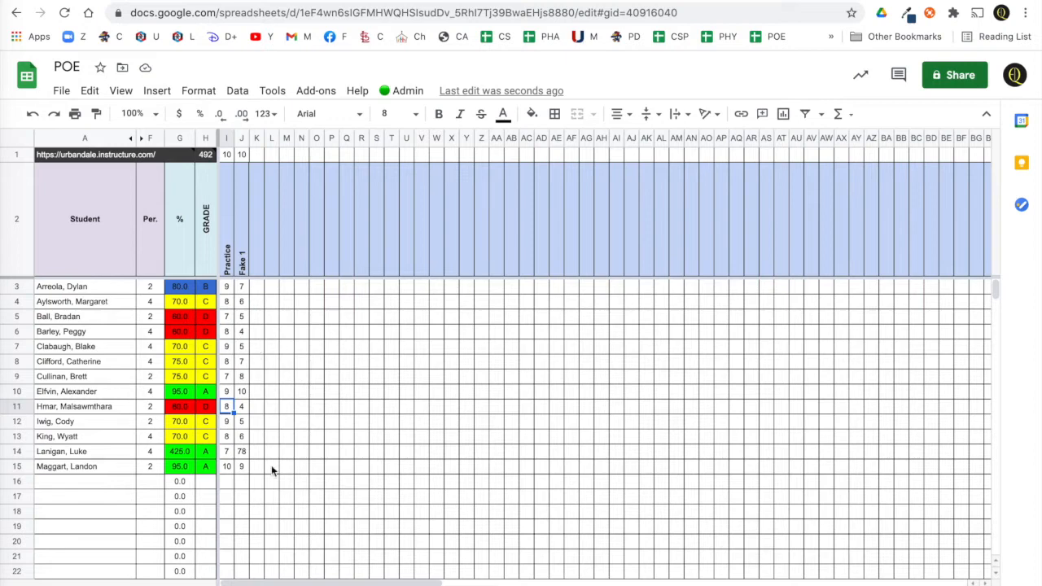
Authorize the sheet's Import script with the school Google account and show the gradebook's side panel for uploading grades to Canvas
left_click(407, 92)
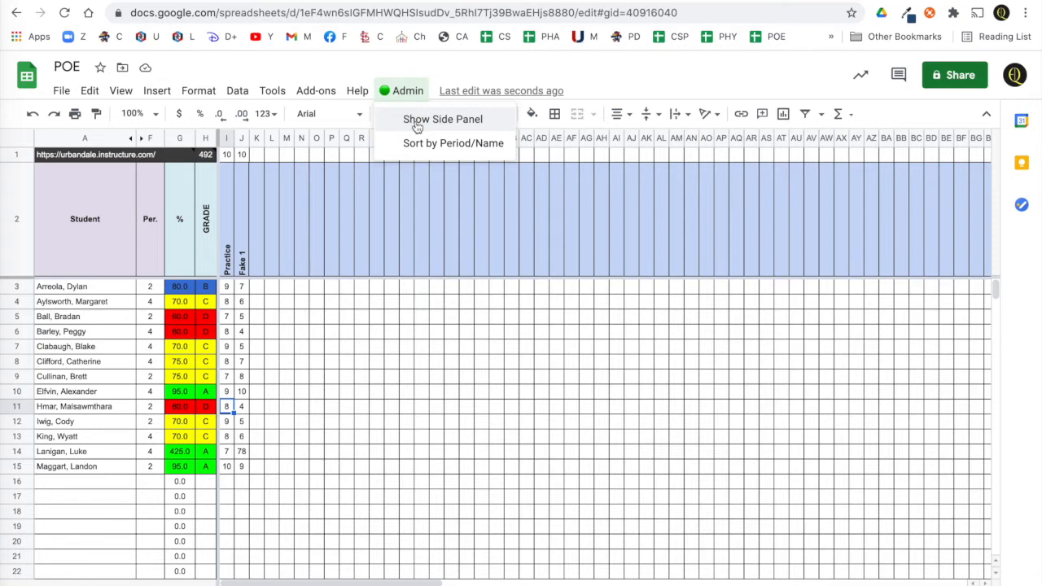
left_click(416, 120)
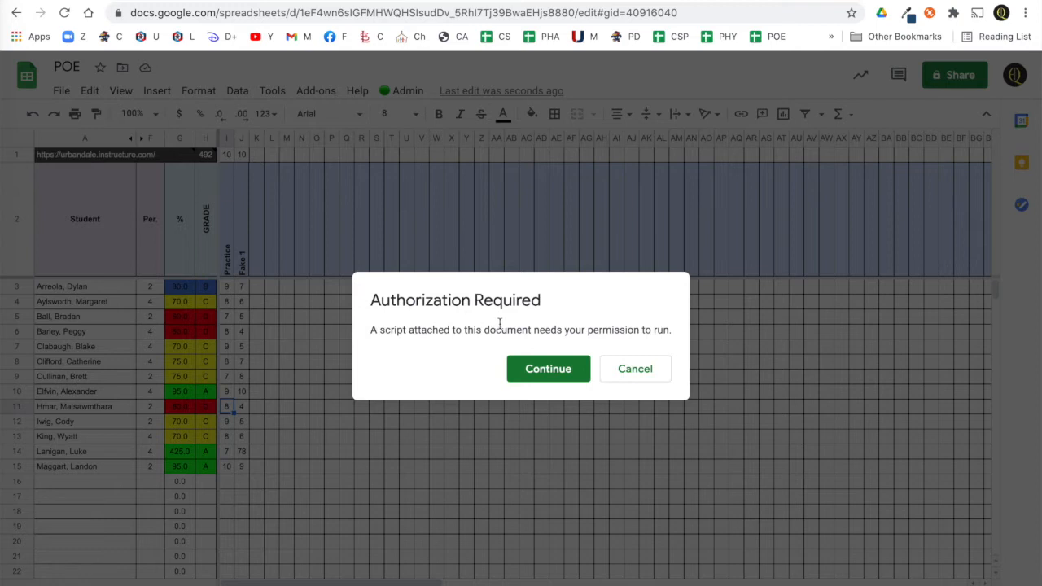
left_click(549, 375)
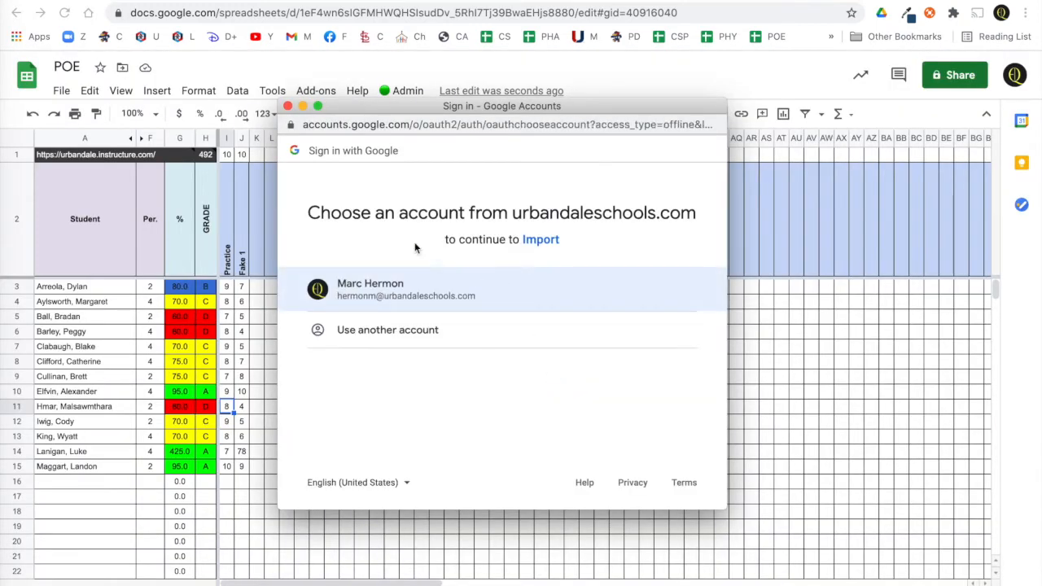
left_click(367, 287)
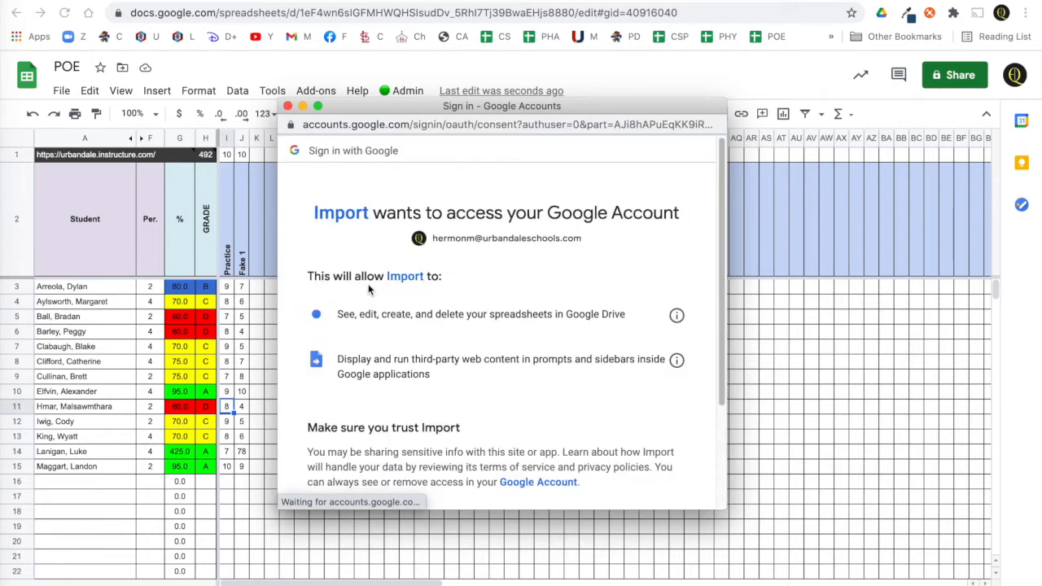
scroll(534, 363, "down", 3)
scroll(533, 363, "down", 1)
left_click(653, 411)
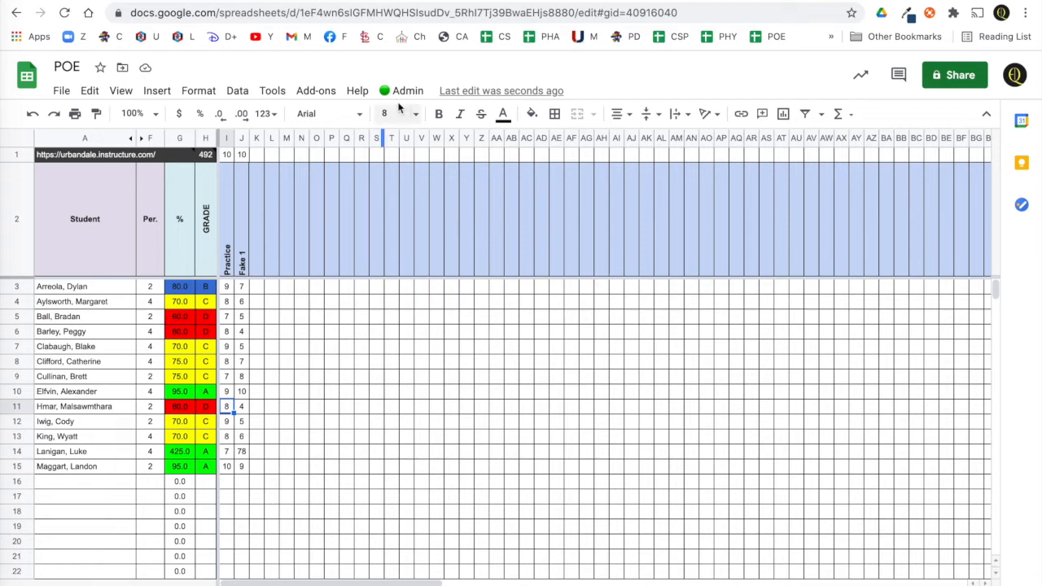
left_click(407, 91)
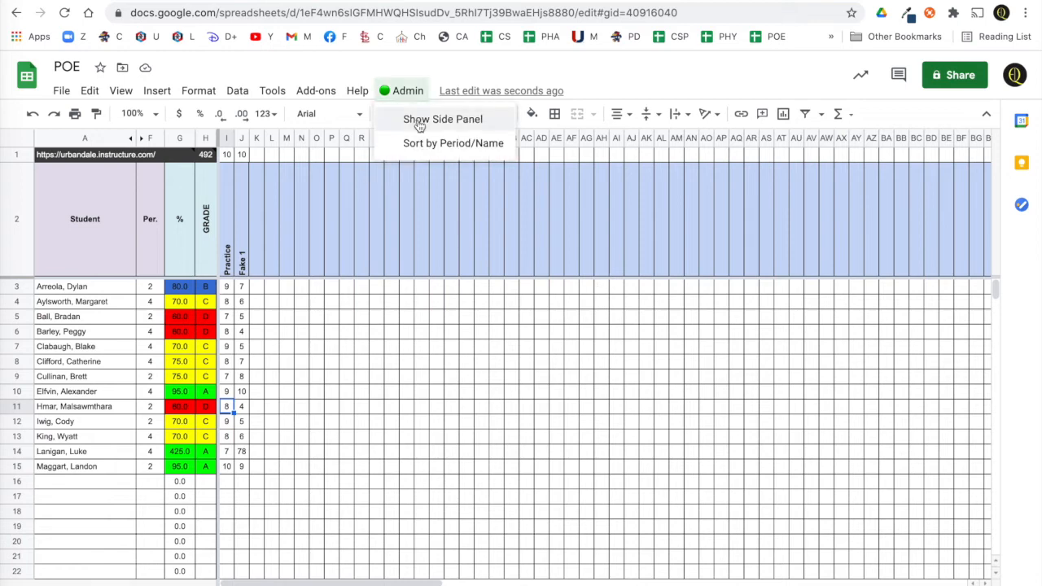
left_click(418, 119)
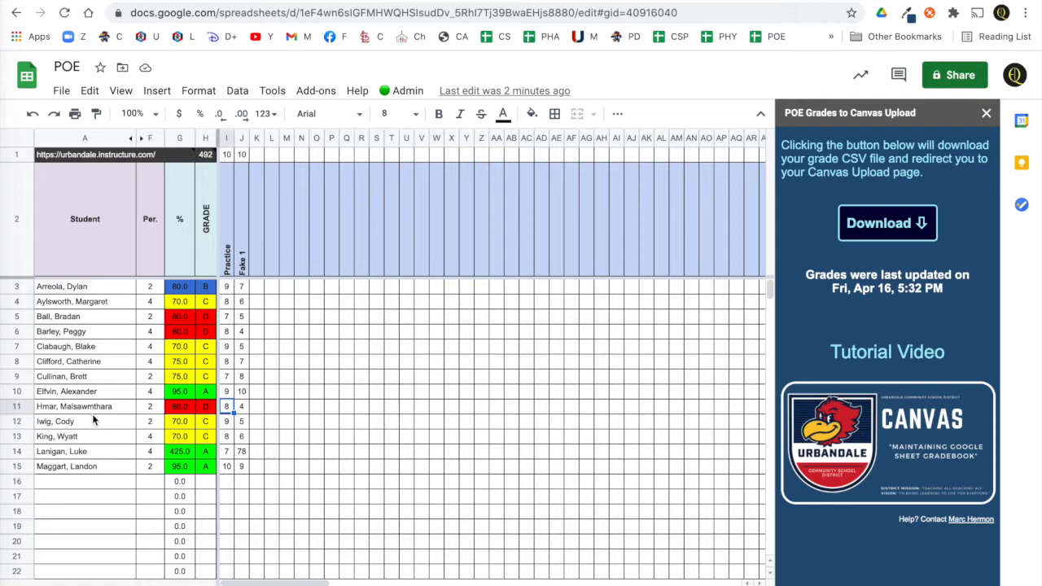
Sort the student rows by period and name, and select the first student's cell
left_click(405, 94)
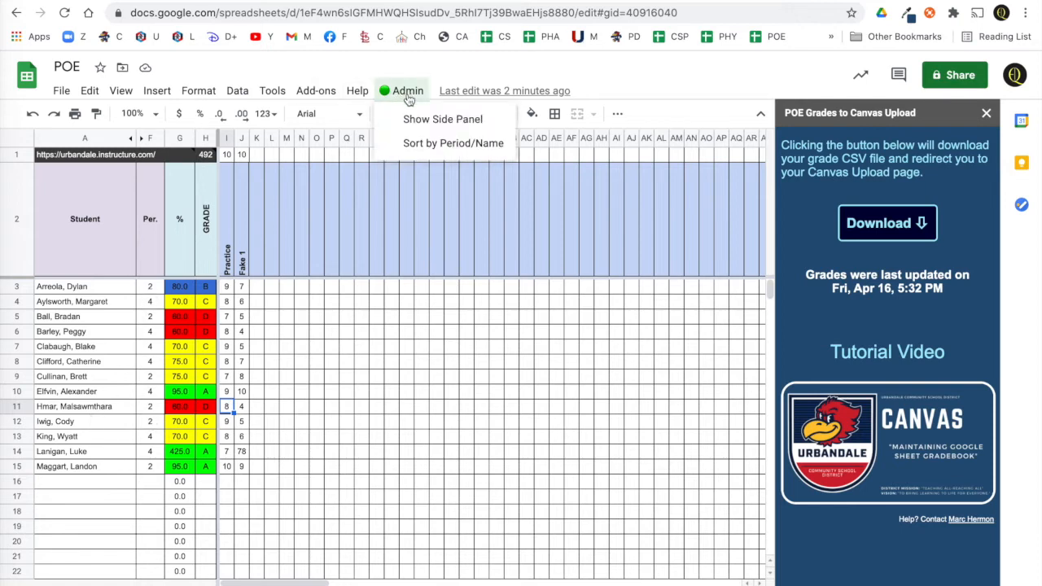
left_click(430, 152)
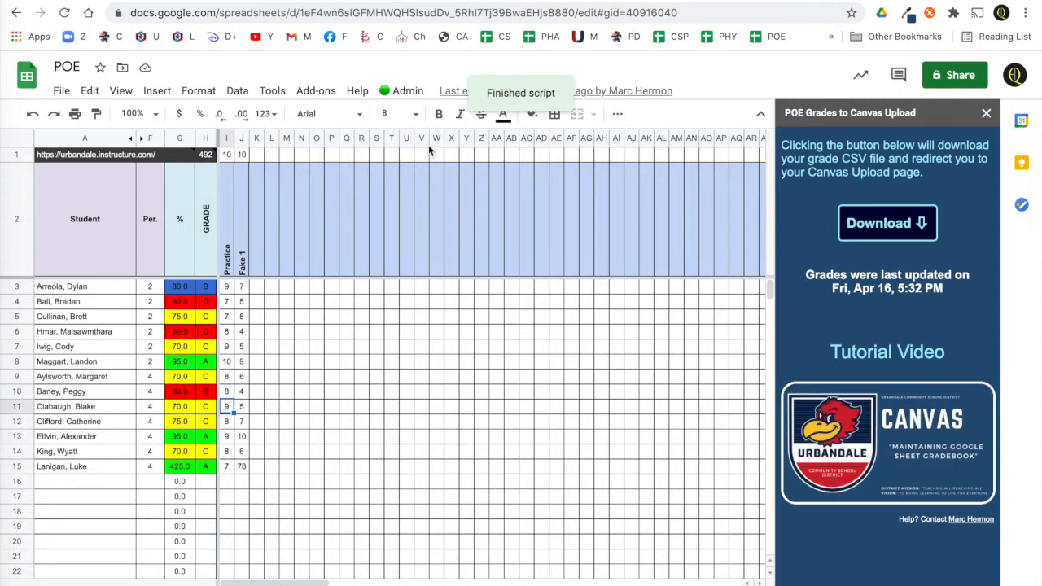
left_click(50, 290)
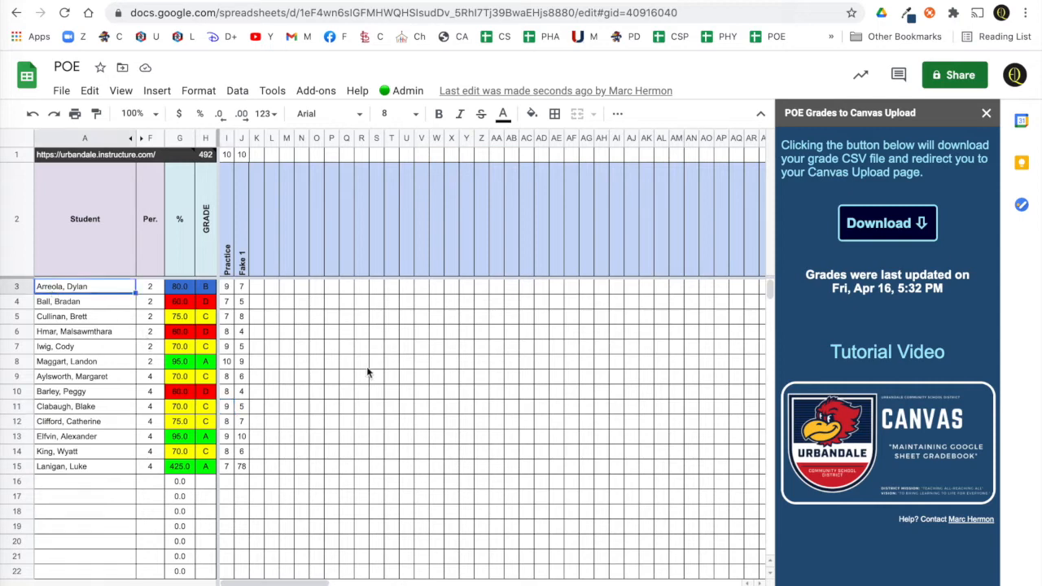
Fill the name and period cells of the period 2 students, rows 3 through 8, with light blue
left_click(155, 366, "shift")
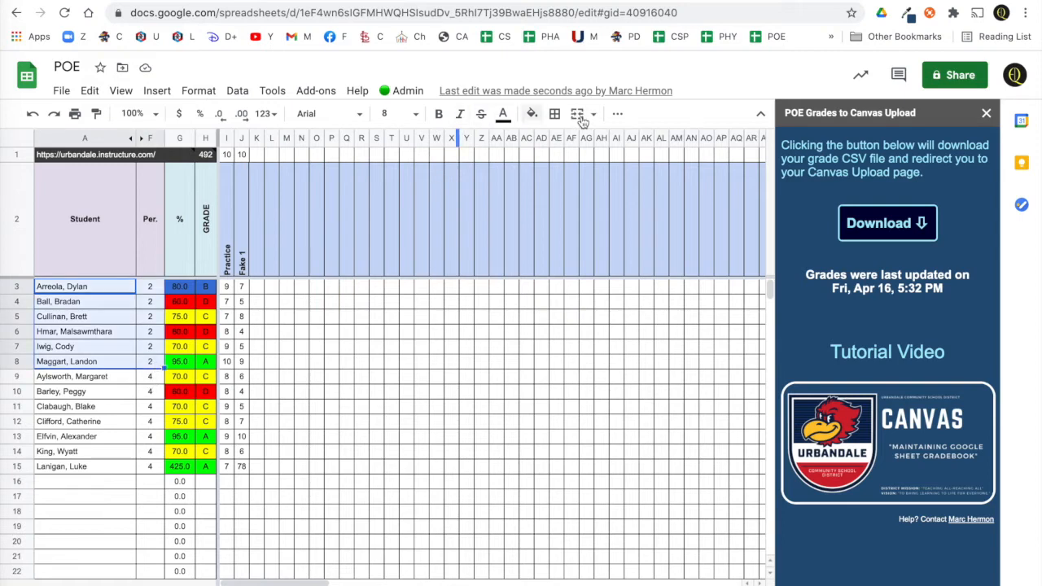
left_click(532, 113)
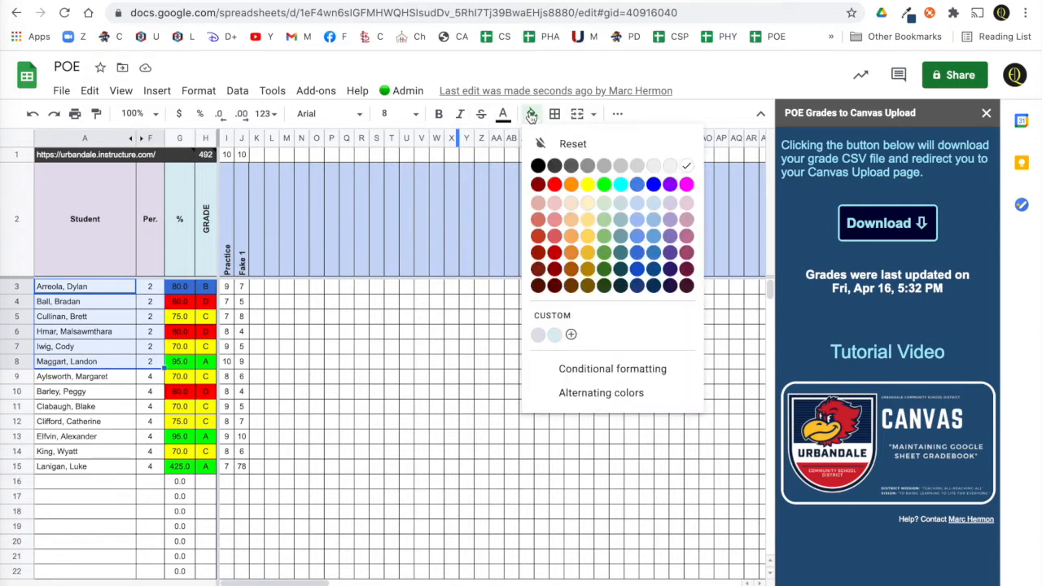
left_click(635, 202)
Fill the name and period cells of the period 4 students, rows 9 through 15, with light red
left_click(65, 377)
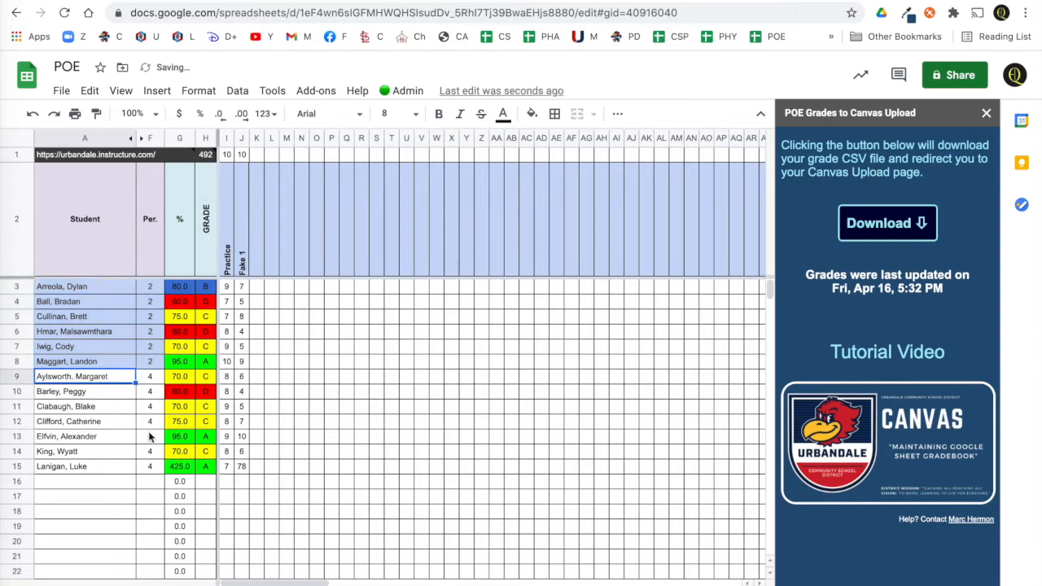
left_click(154, 467, "shift")
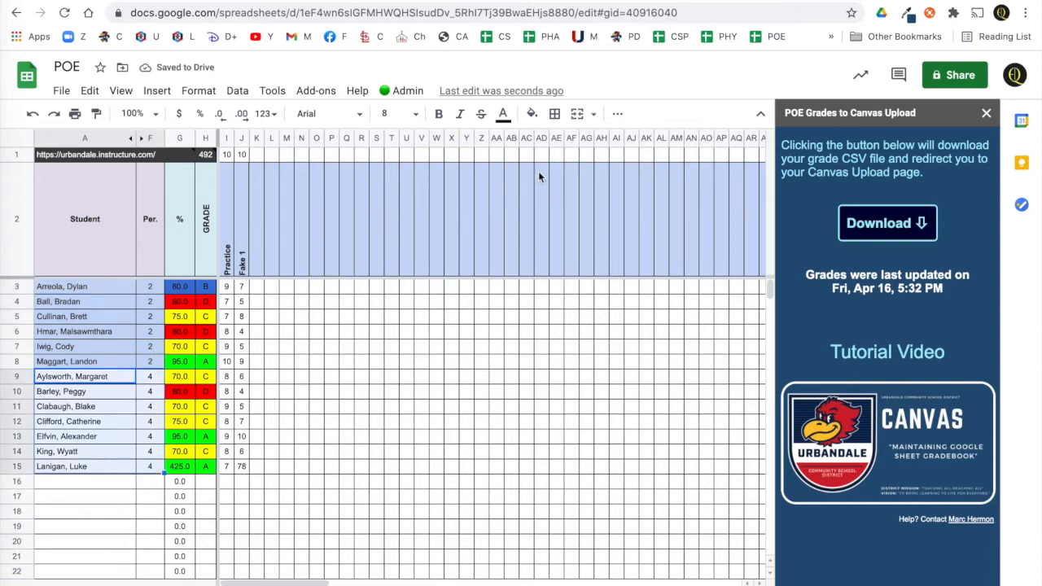
left_click(535, 123)
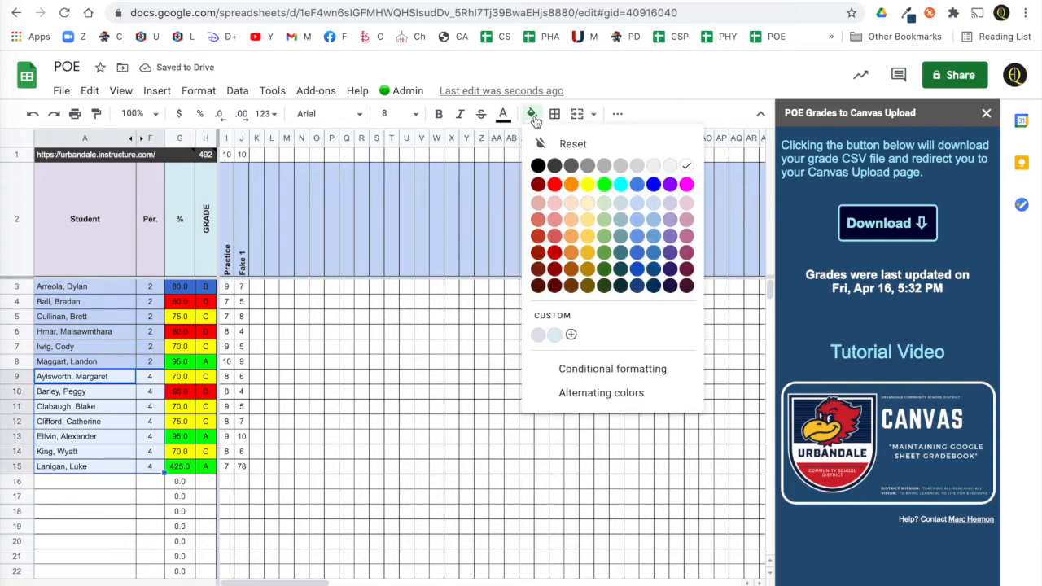
left_click(552, 204)
left_click(299, 421)
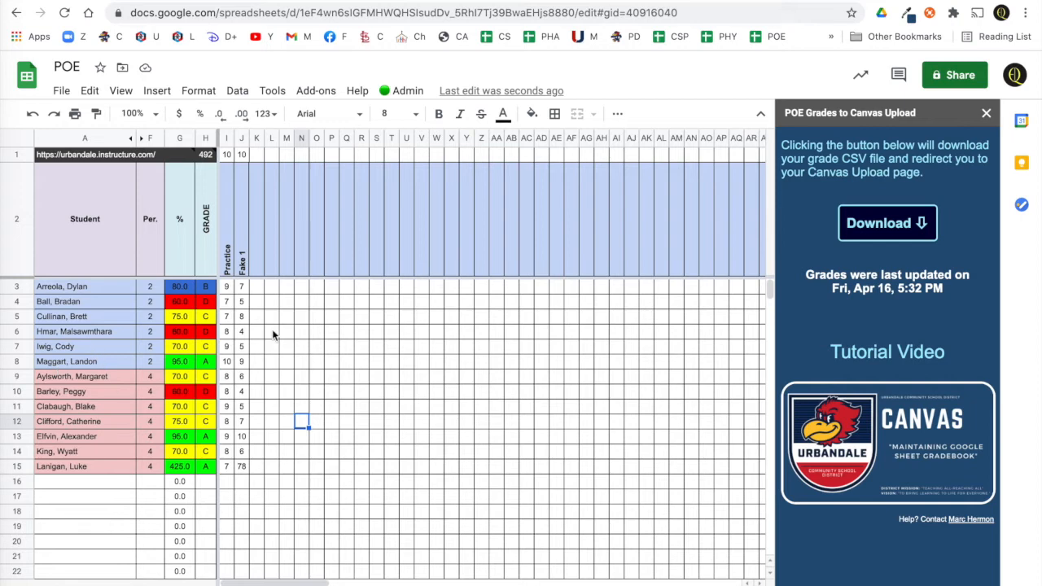
Delete the last period 2 student's row, row 8, from the gradebook
left_click(15, 363)
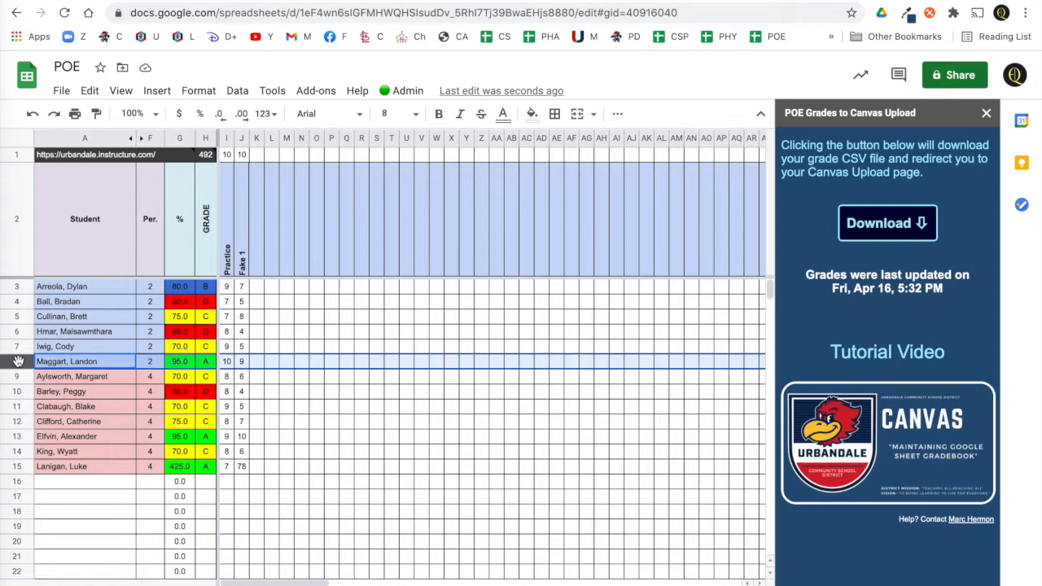
right_click(18, 361)
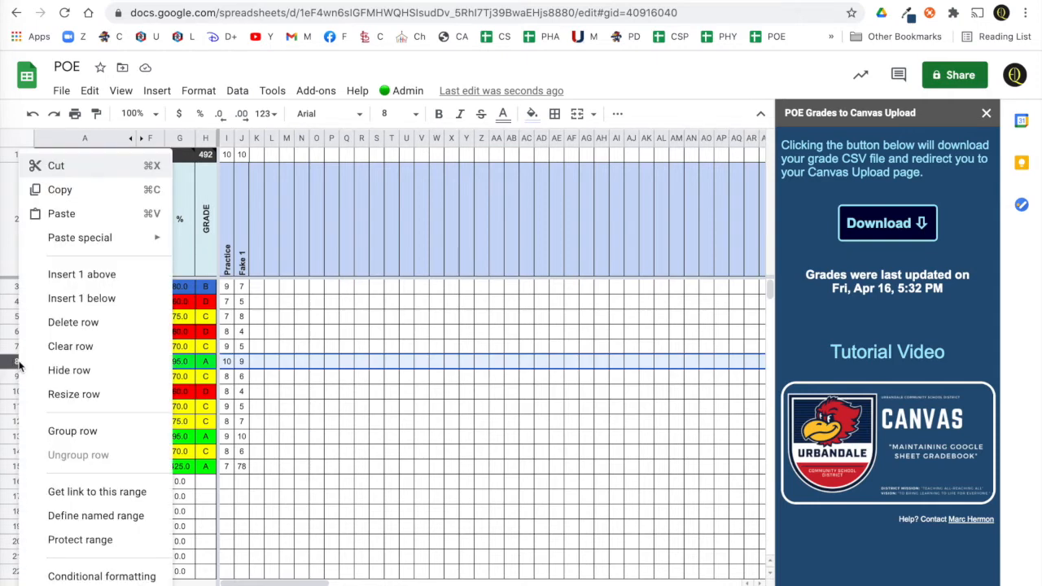
left_click(54, 327)
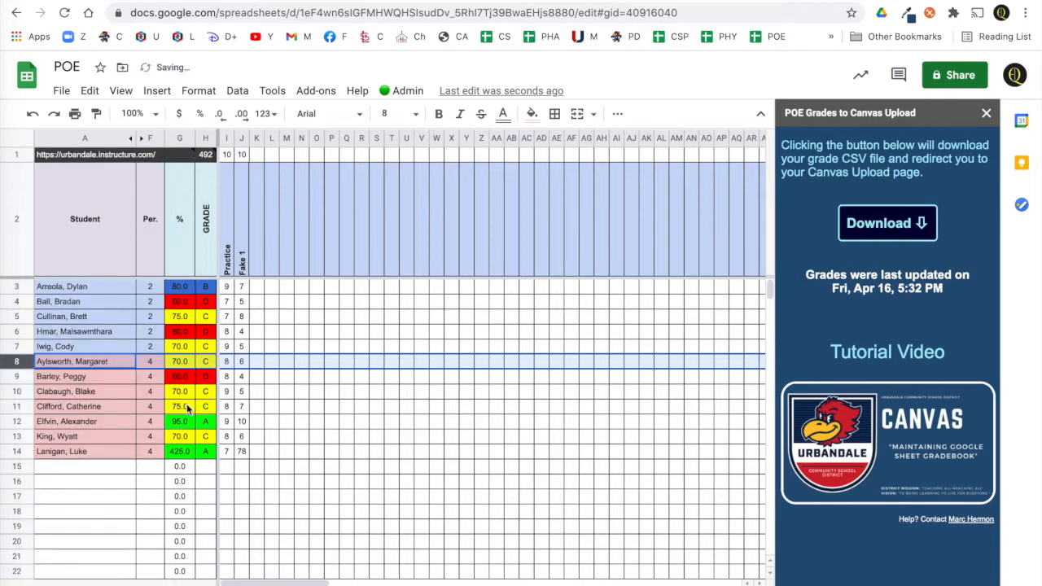
Copy the deleted student's cells A15 through E15 from the 2021-04-16T1857_Grades-POE file in Excel and return to the gradebook
left_click(86, 470)
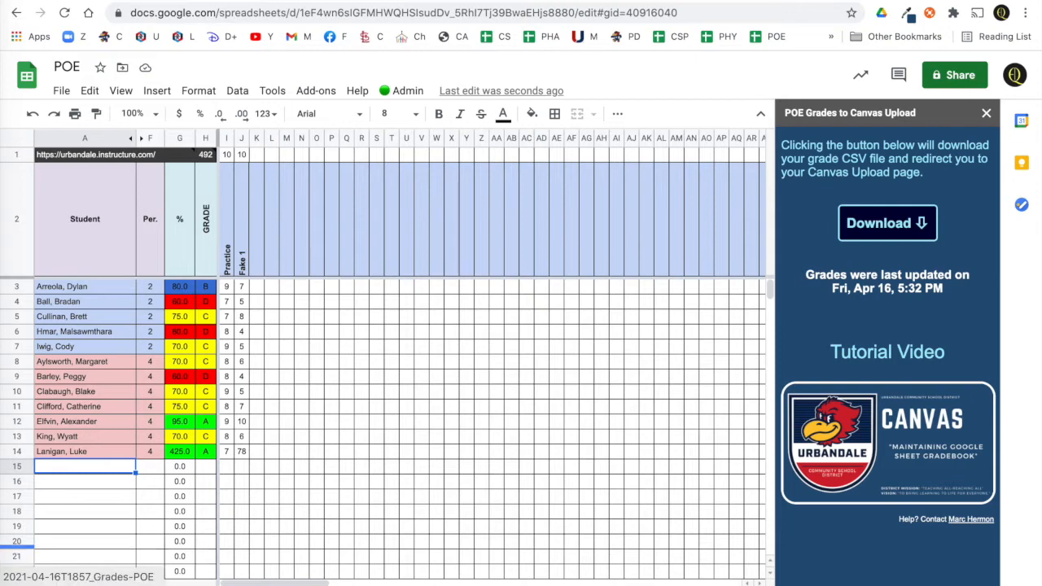
left_click(77, 577)
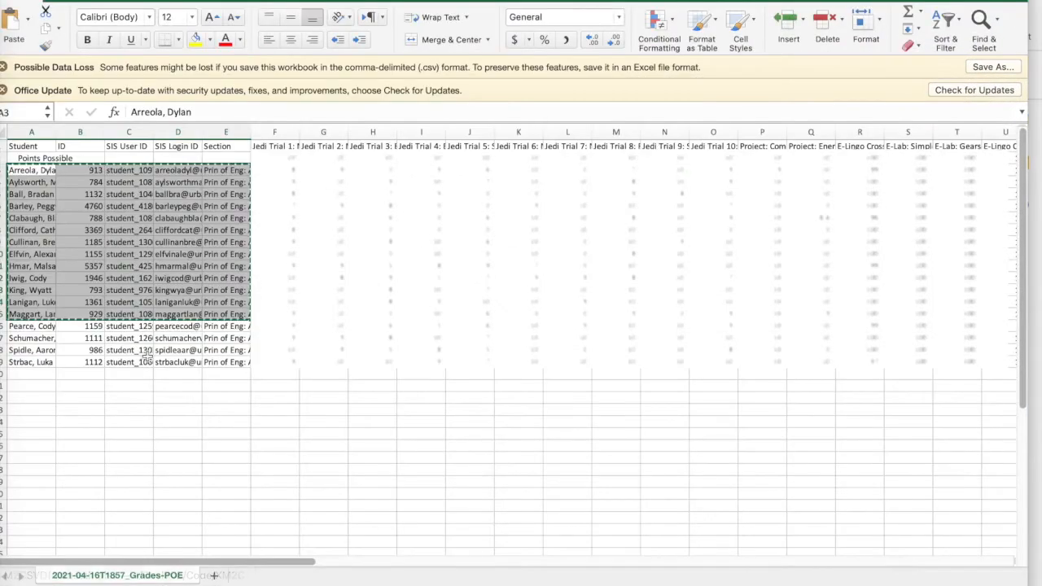
left_click(51, 339)
left_click(34, 314)
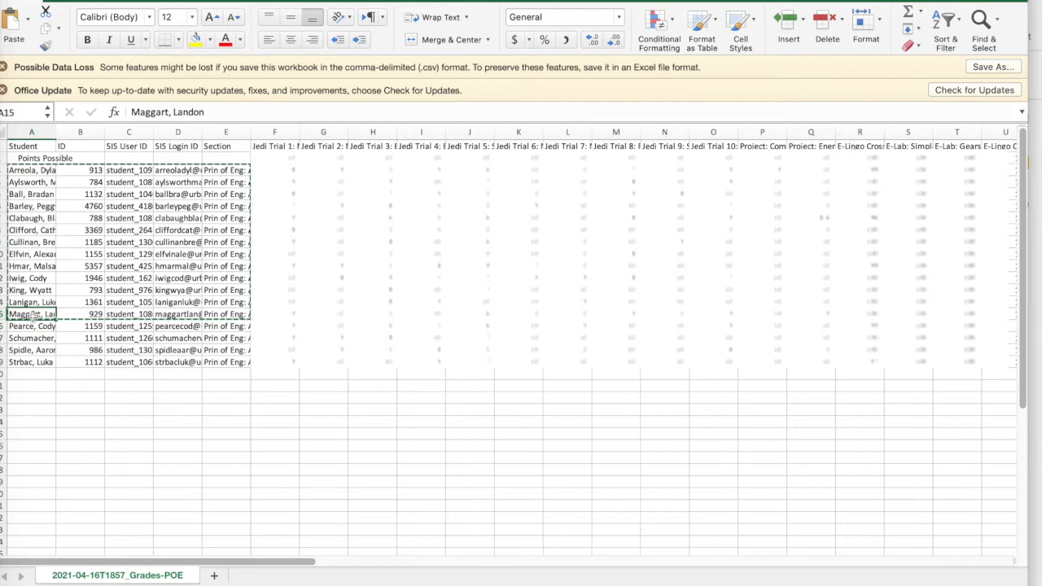
left_click(229, 316, "shift")
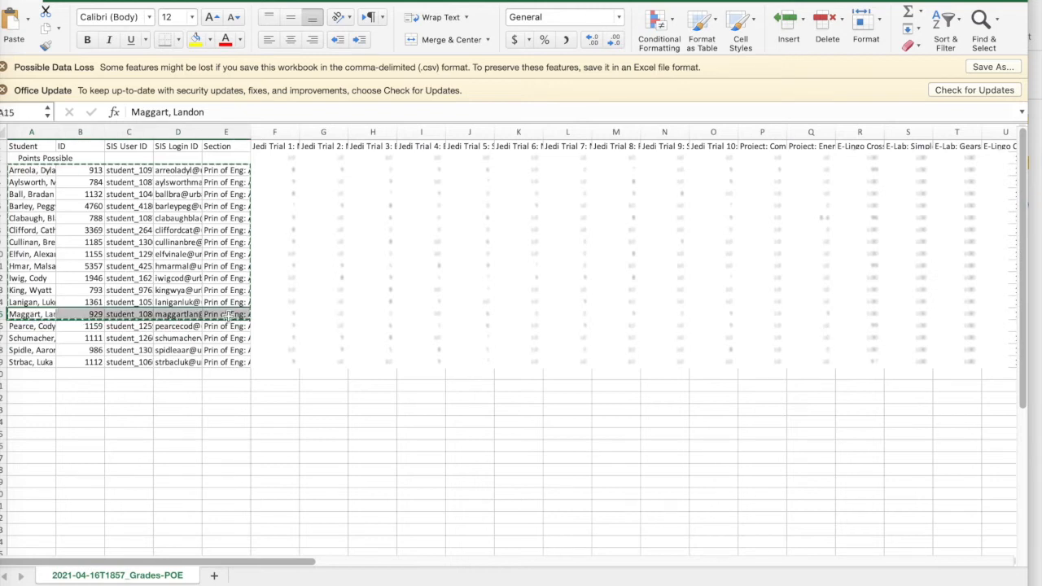
key("super+c")
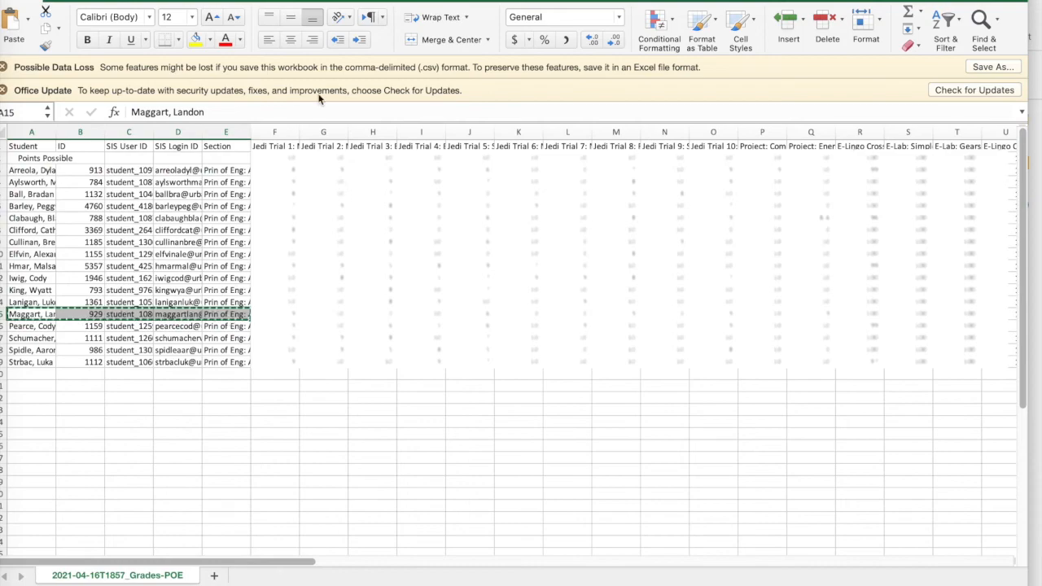
key("super+m")
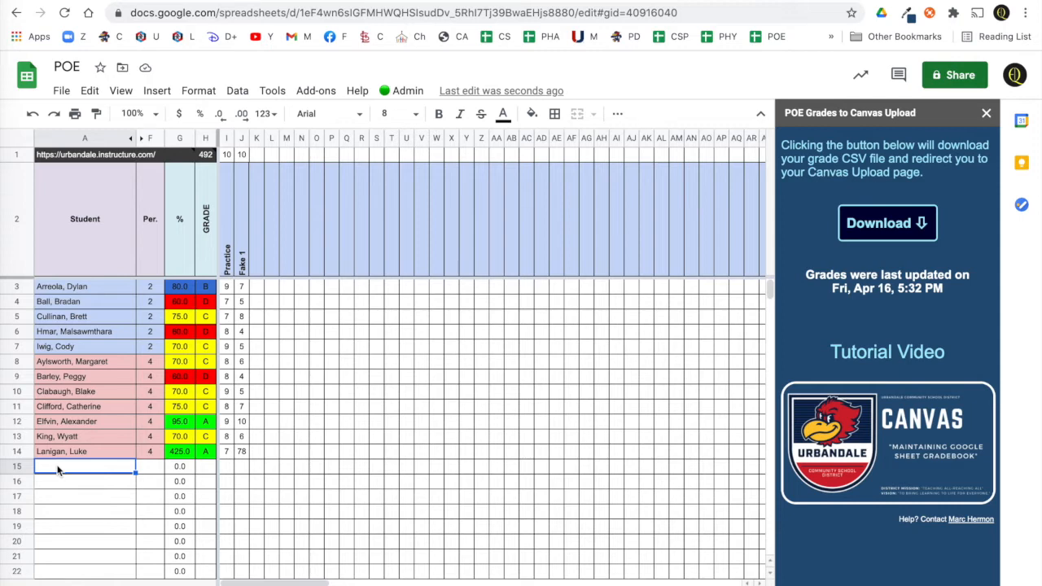
Paste the copied student details as values only into row 15 and sort the gradebook by period and name
right_click(58, 469)
mouse_move(134, 182)
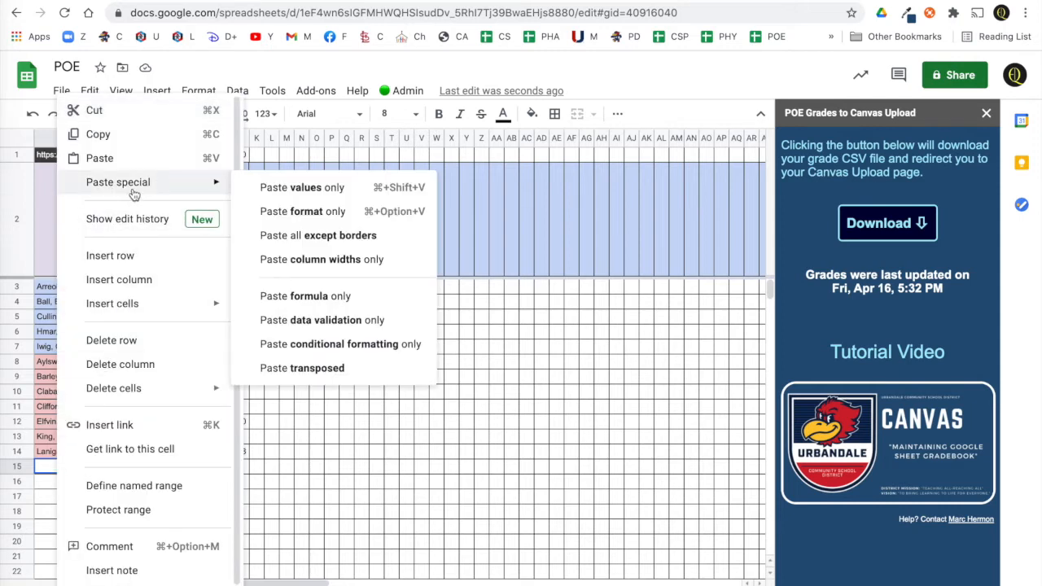
left_click(288, 190)
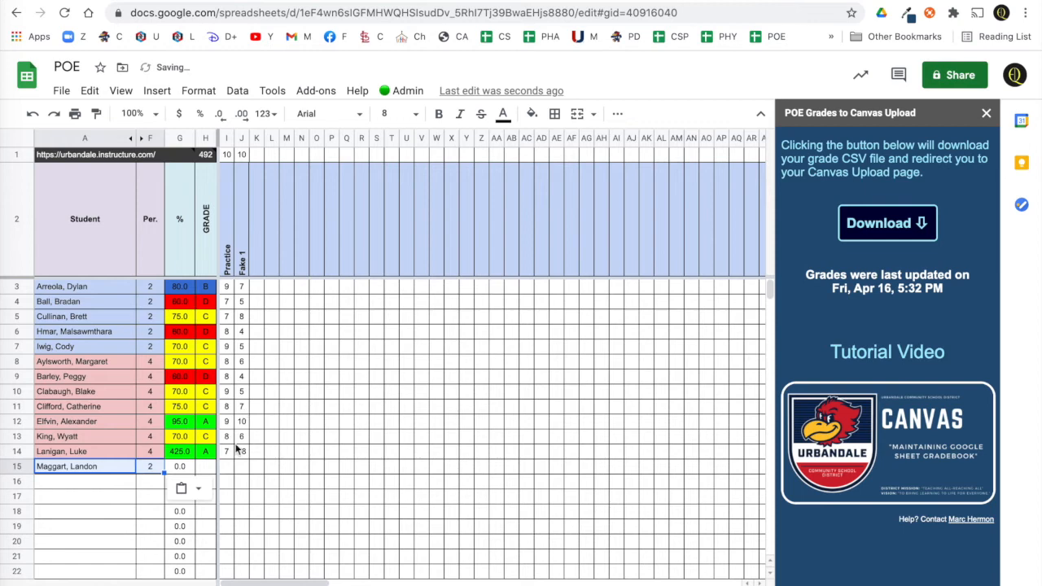
left_click(208, 470)
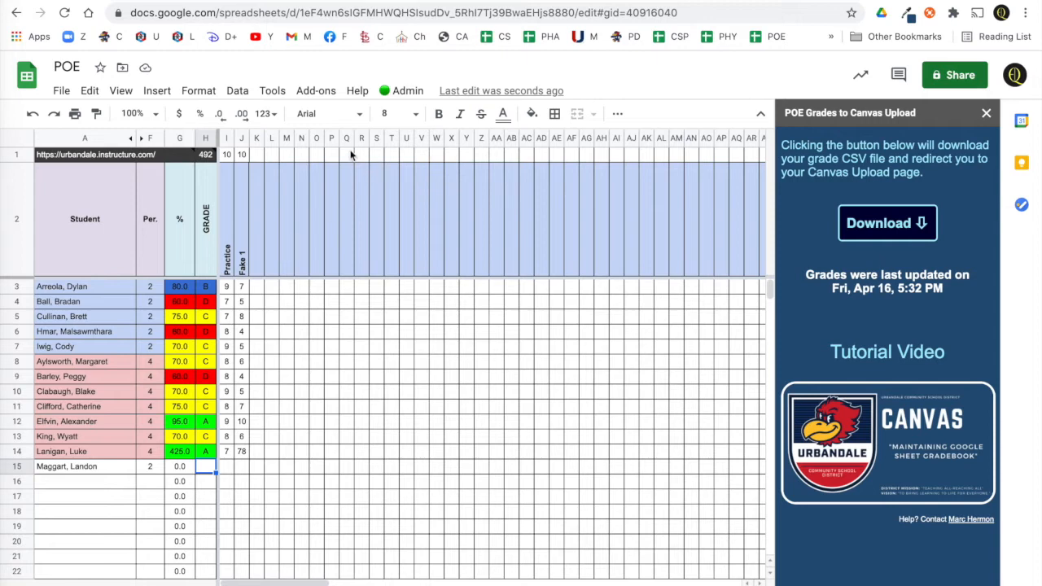
left_click(407, 91)
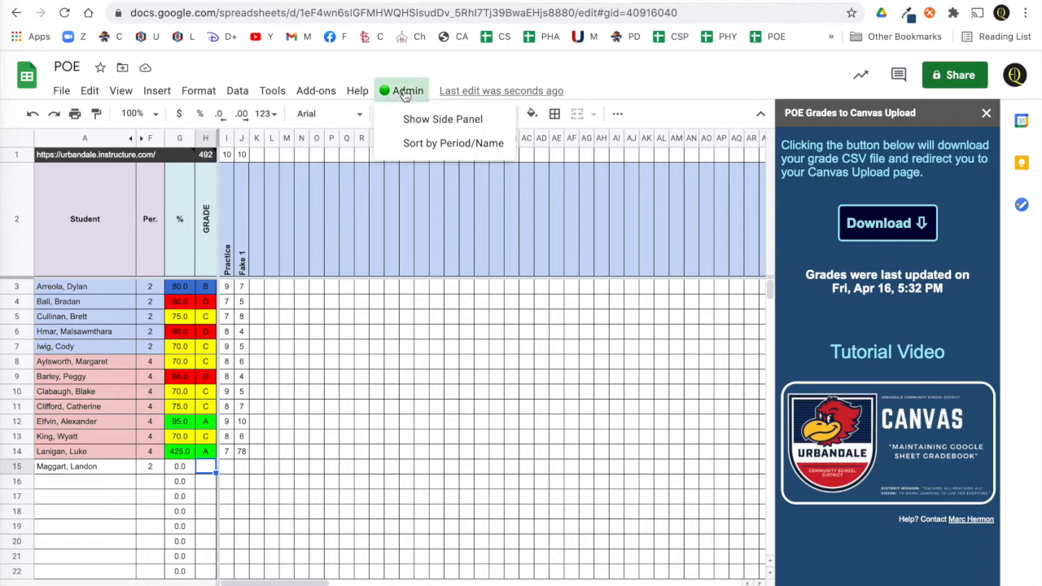
left_click(423, 142)
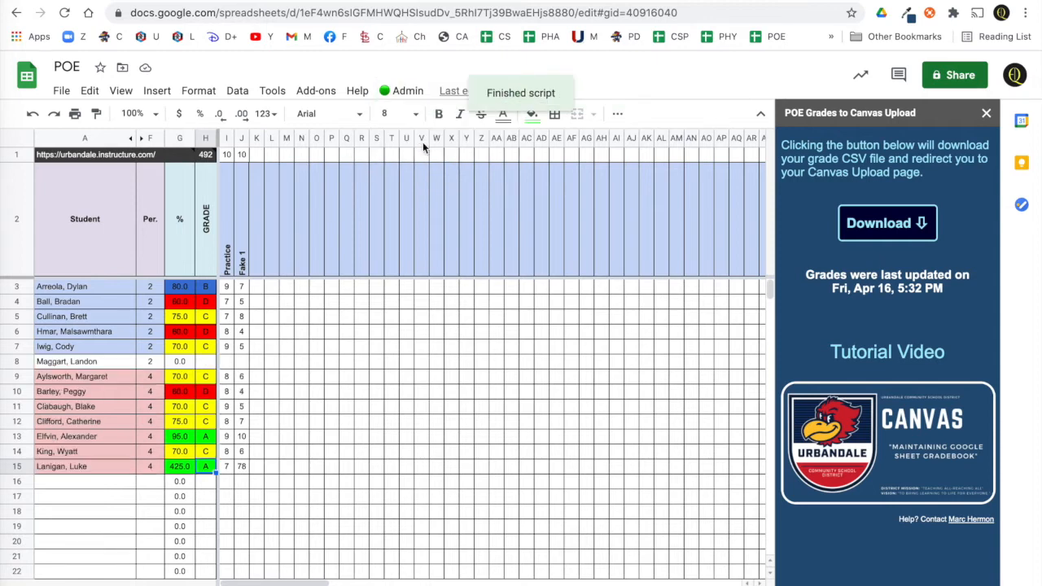
Enter a Practice score of 5 and a Fake 1 score of 4 for the re-added student in row 8
left_click(227, 366)
type("5")
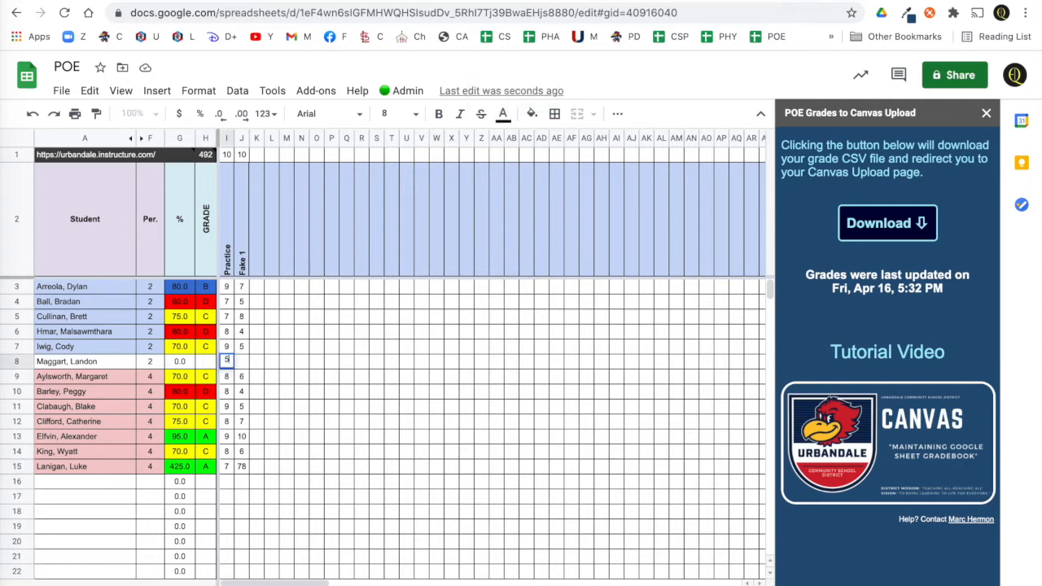
left_click(248, 360)
type("4")
left_click(260, 368)
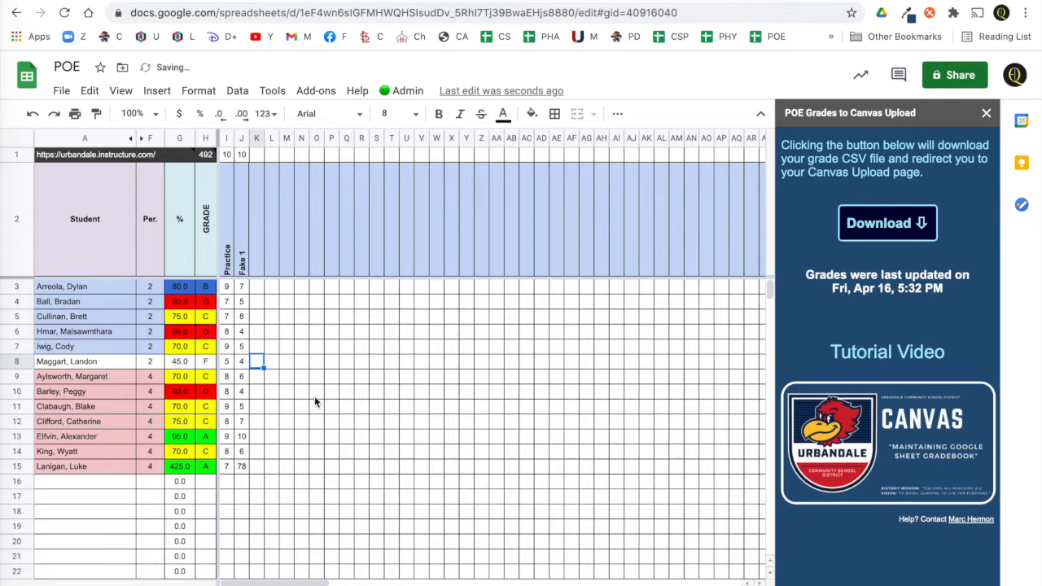
Change the re-added student's scores in row 8 to 9 for Fake 1 and 7 for Practice
left_click(240, 362)
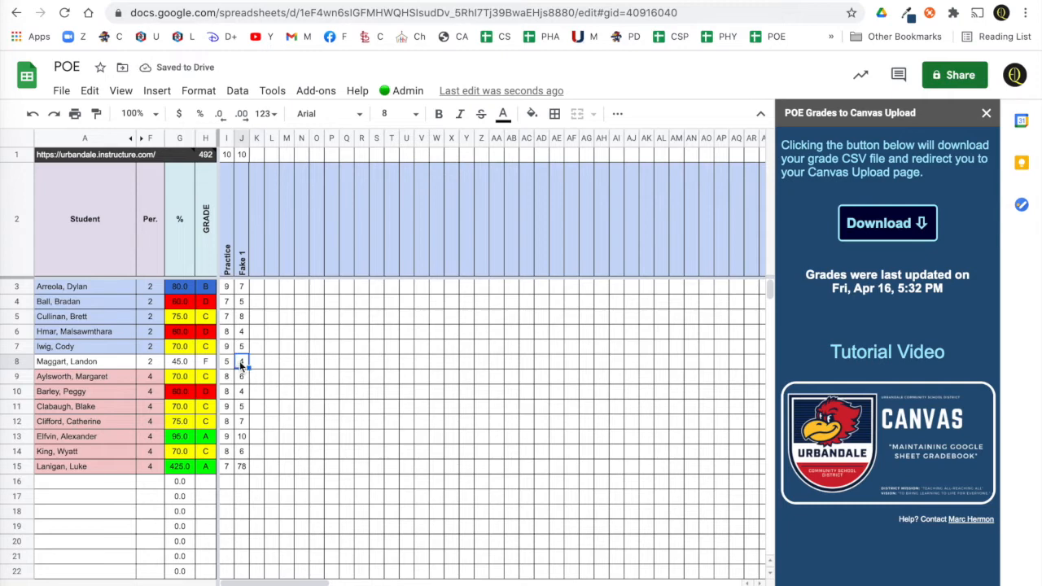
type("9")
left_click(228, 364)
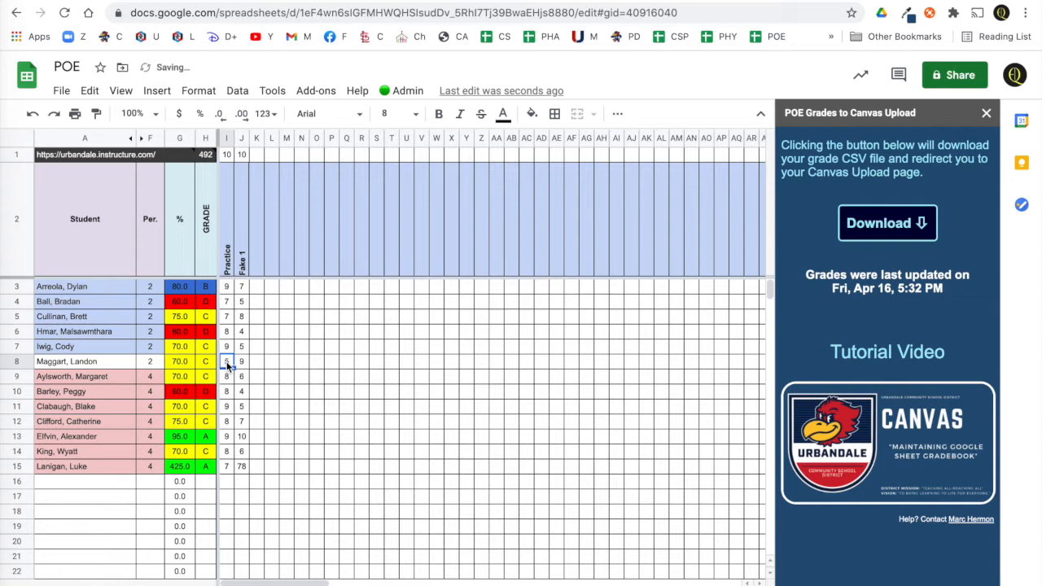
type("7")
left_click(269, 379)
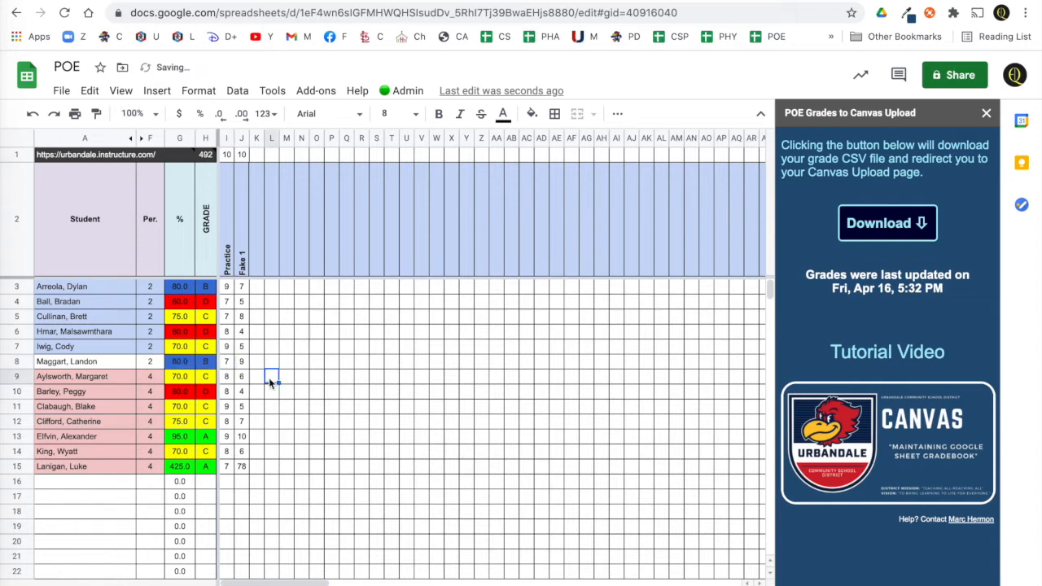
Fill the re-added student's name and period cells in row 8 with the same light blue as period 2
left_click(99, 366)
left_click(152, 366, "shift")
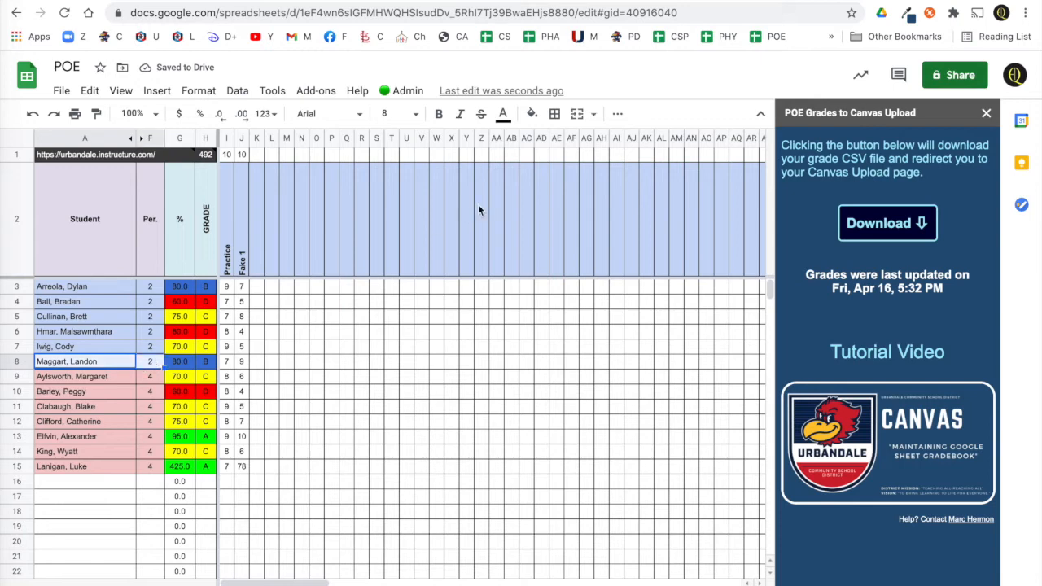
left_click(533, 114)
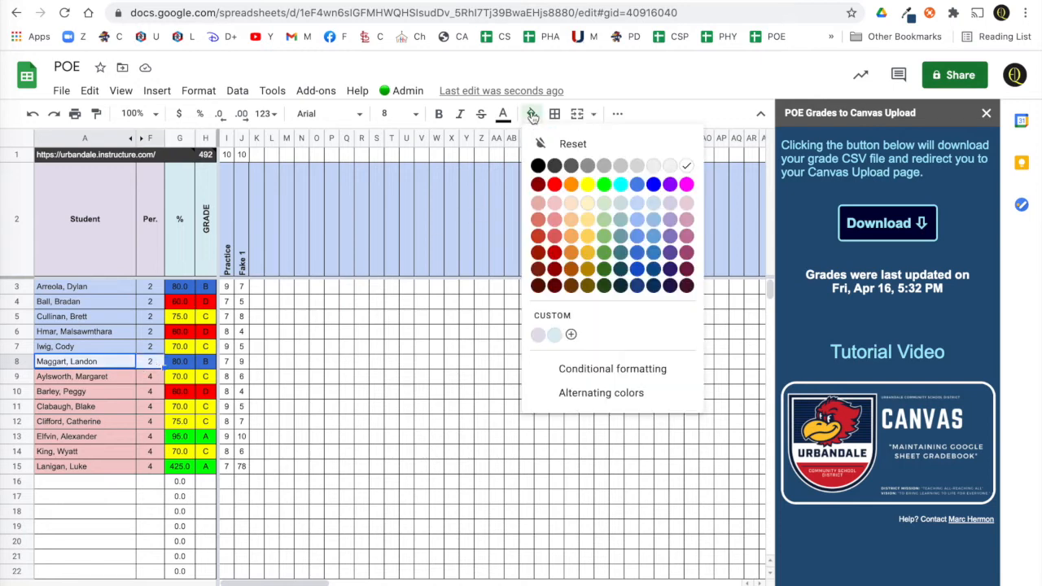
left_click(638, 205)
left_click(331, 378)
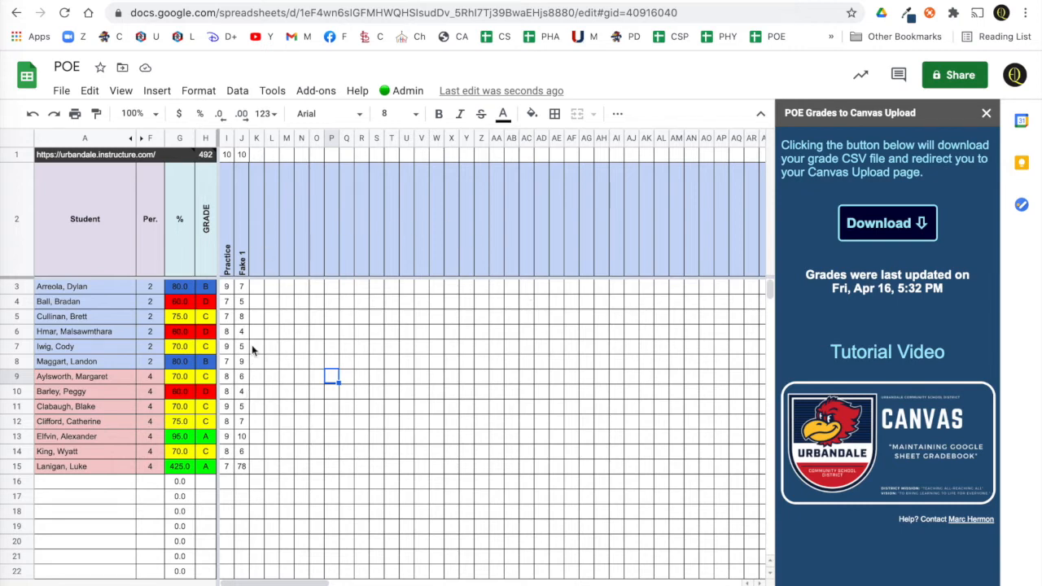
Download the grades CSV and upload POE - Fri, Apr 16, 7-12 PM.csv to the Principles of Engineering gradebook in Canvas
left_click(407, 439)
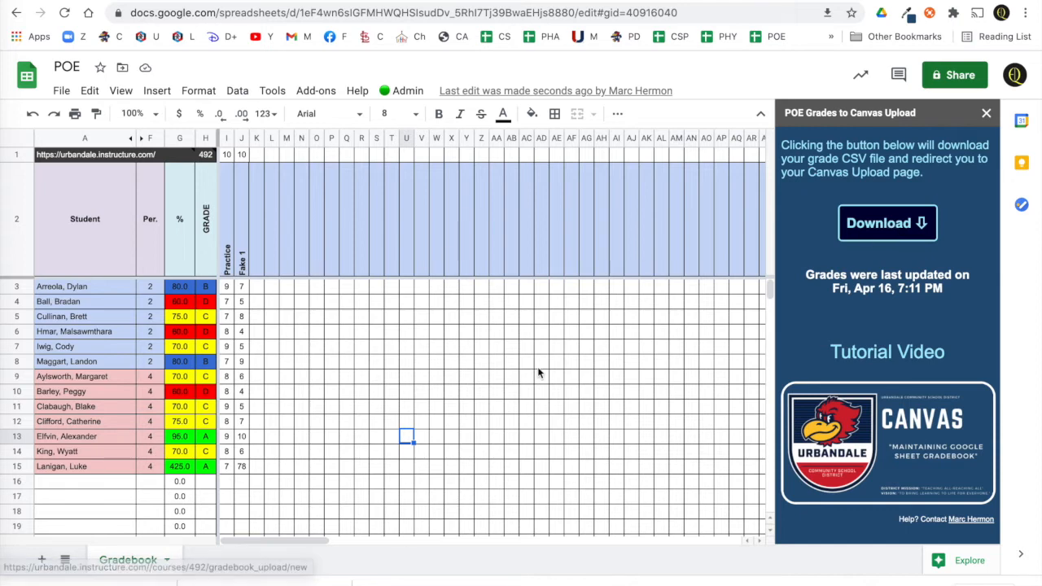
left_click(877, 228)
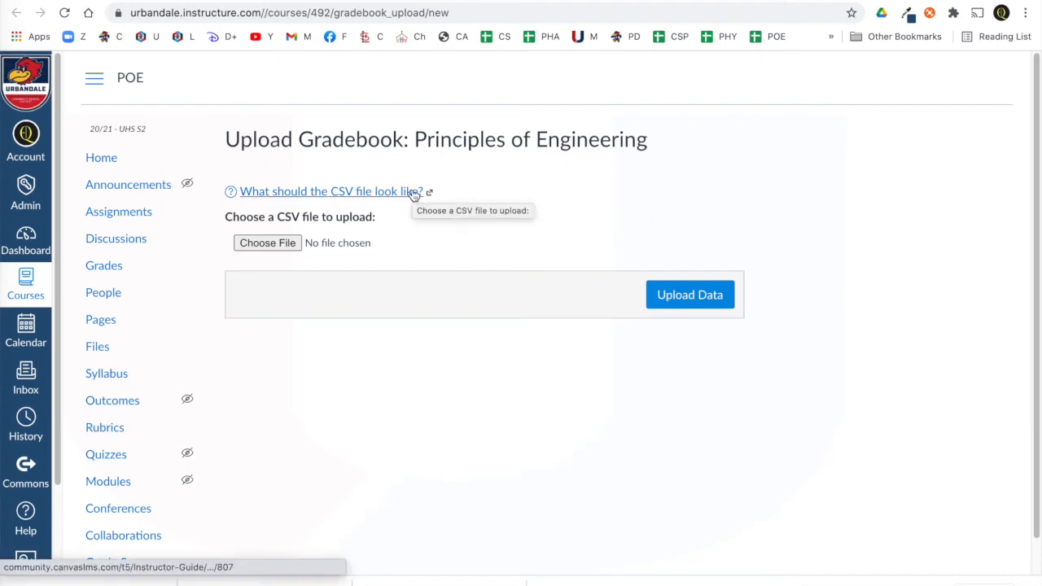
left_click(279, 242)
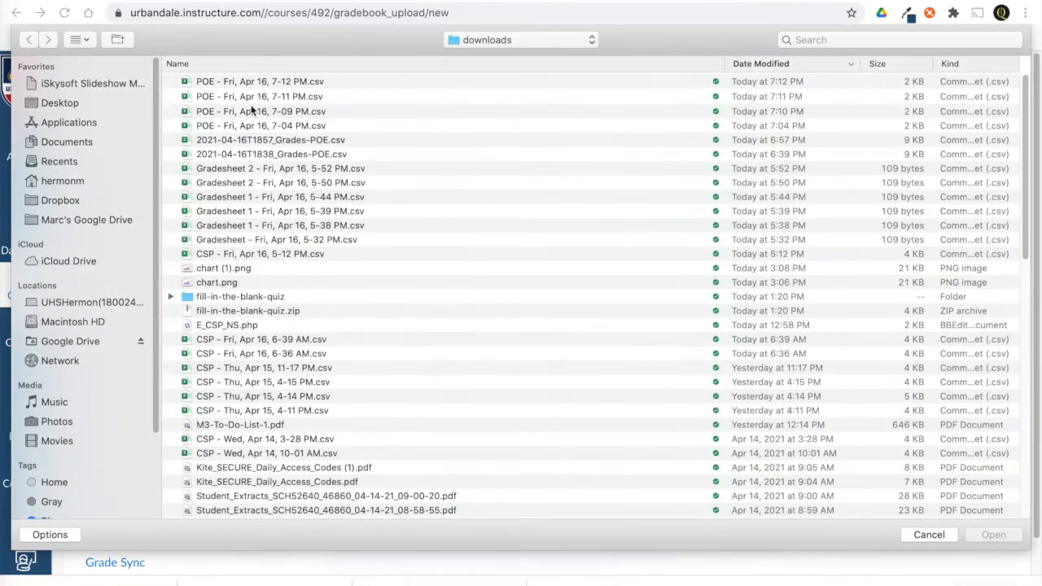
left_click(241, 83)
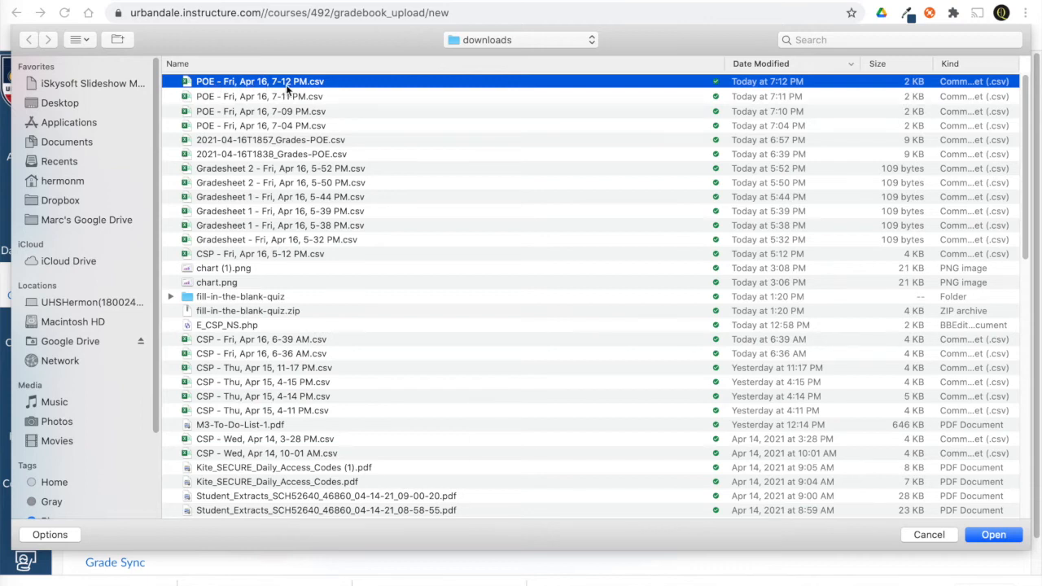
left_click(993, 535)
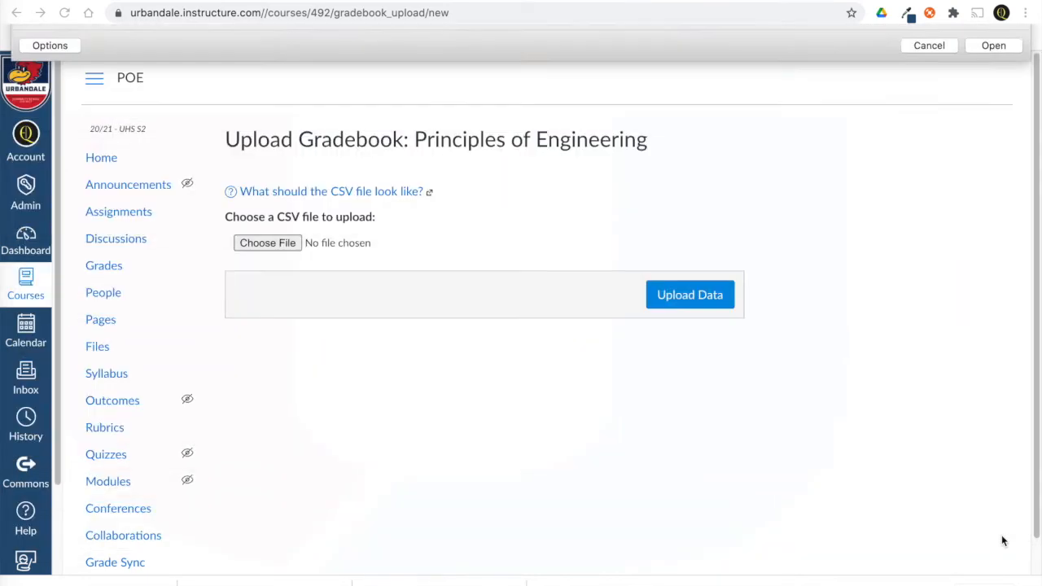
left_click(692, 296)
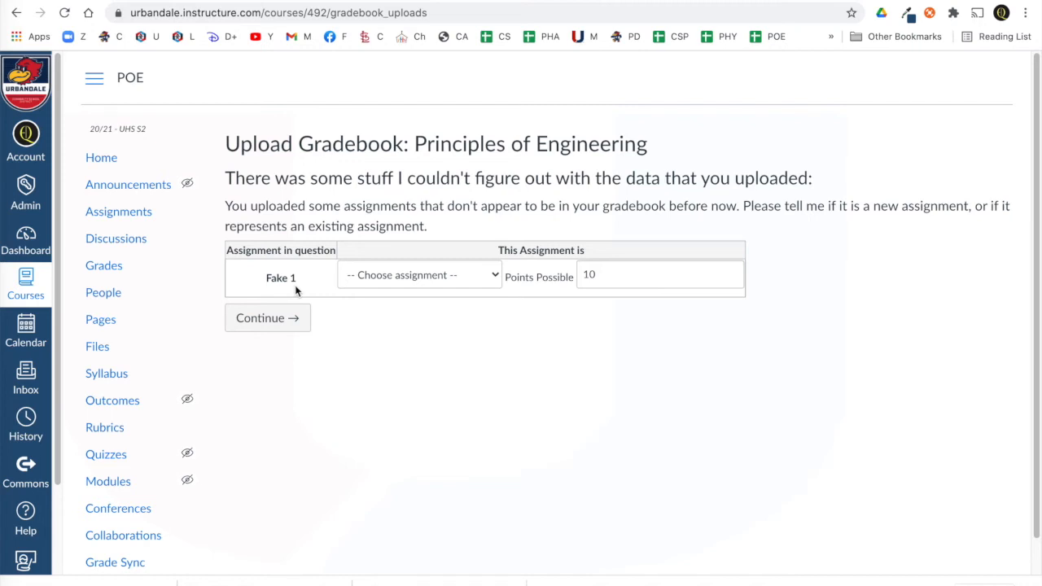
Designate Fake 1 as a new assignment with 10 points possible and continue the gradebook upload
left_click(494, 277)
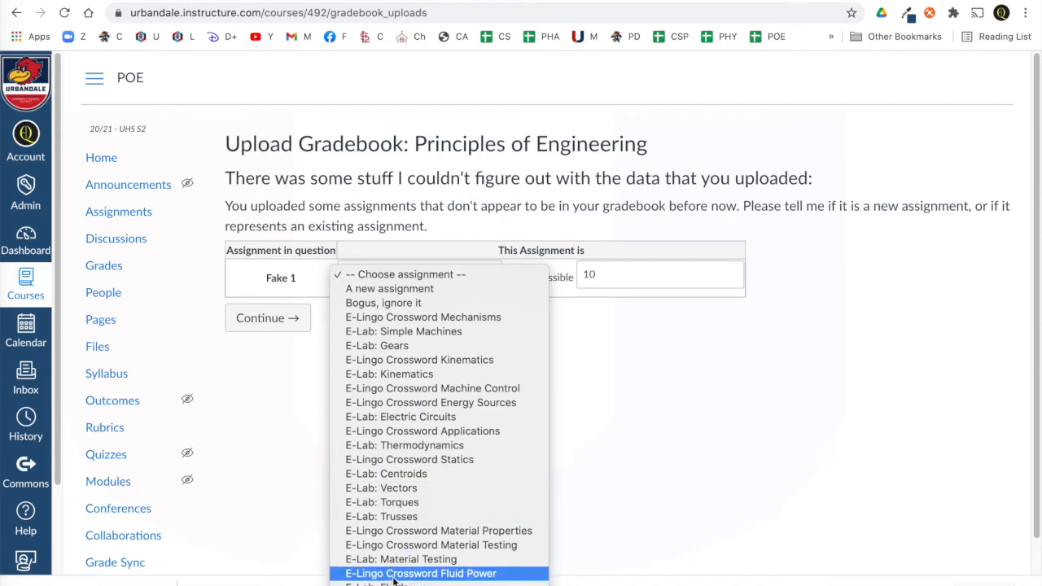
left_click(405, 289)
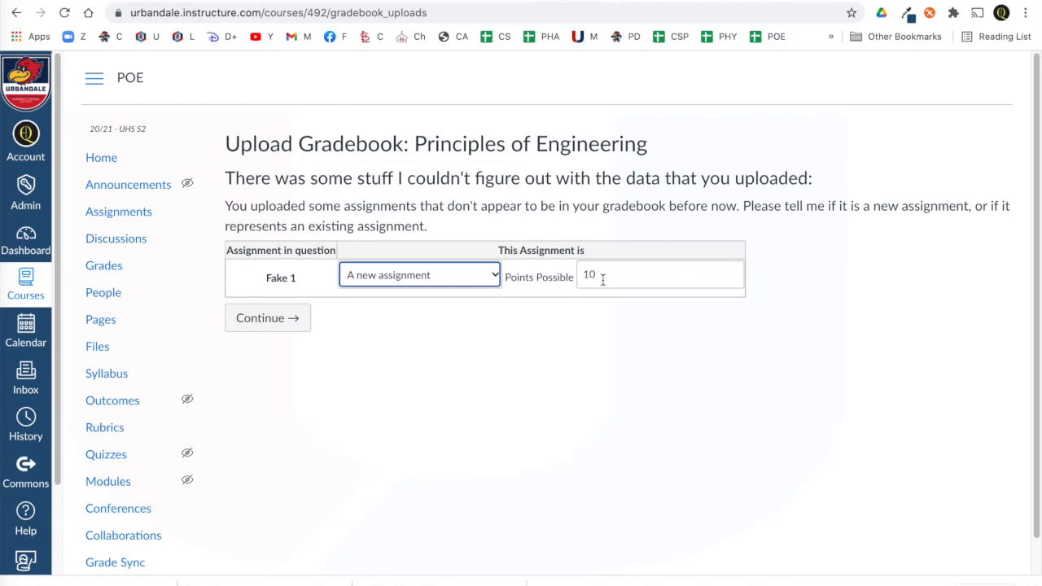
left_click(283, 319)
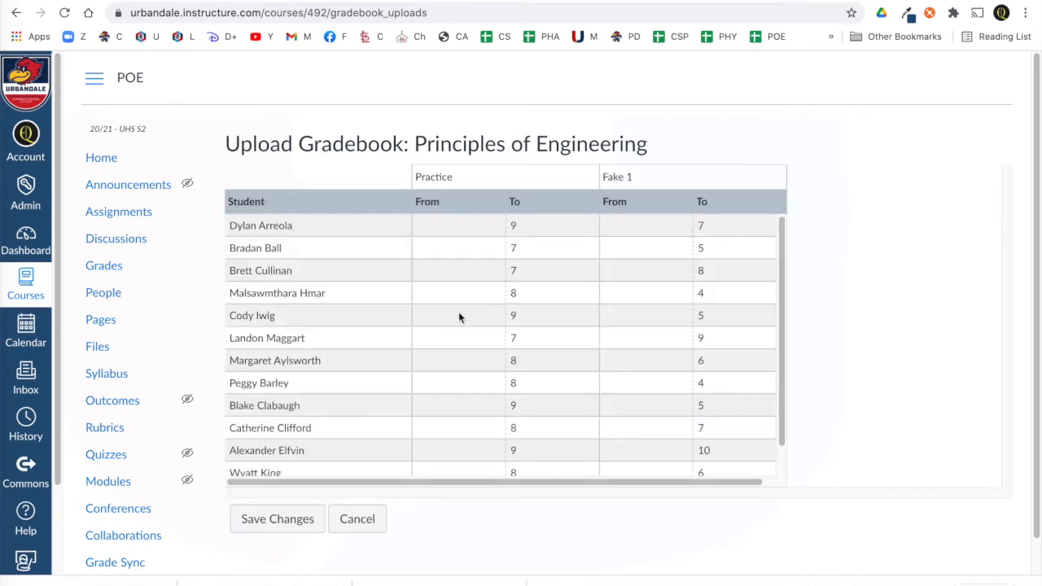
Review the uploaded Practice and Fake 1 score changes and save them to the Canvas gradebook
left_click_drag(429, 487, 455, 482)
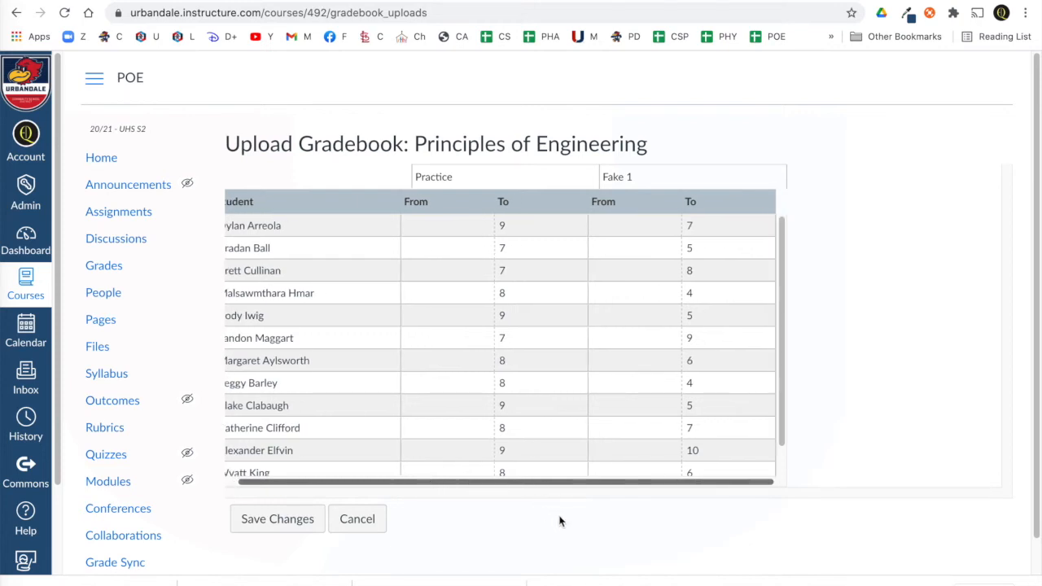
scroll(533, 334, "down", 2)
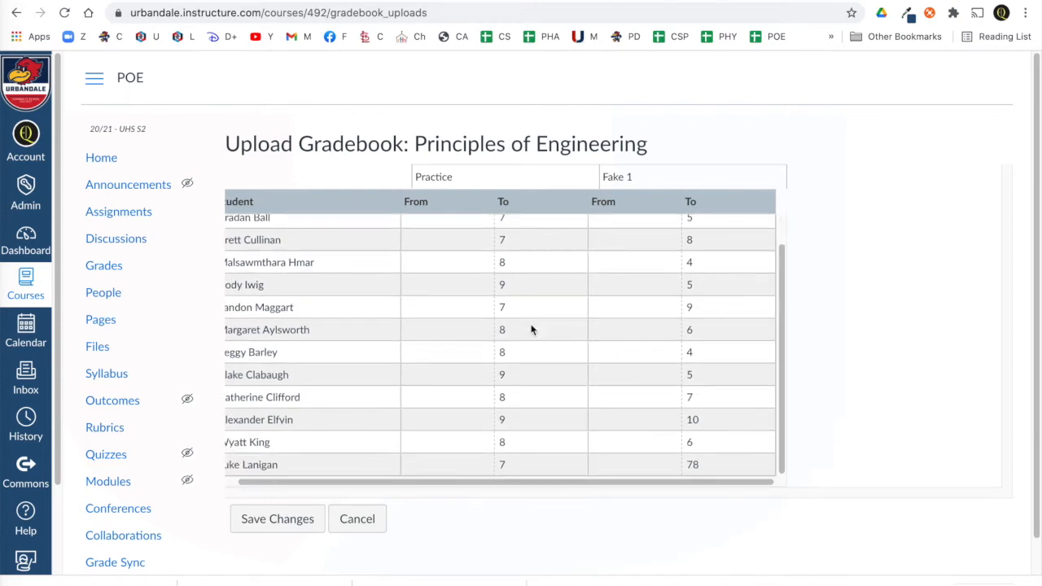
left_click(296, 516)
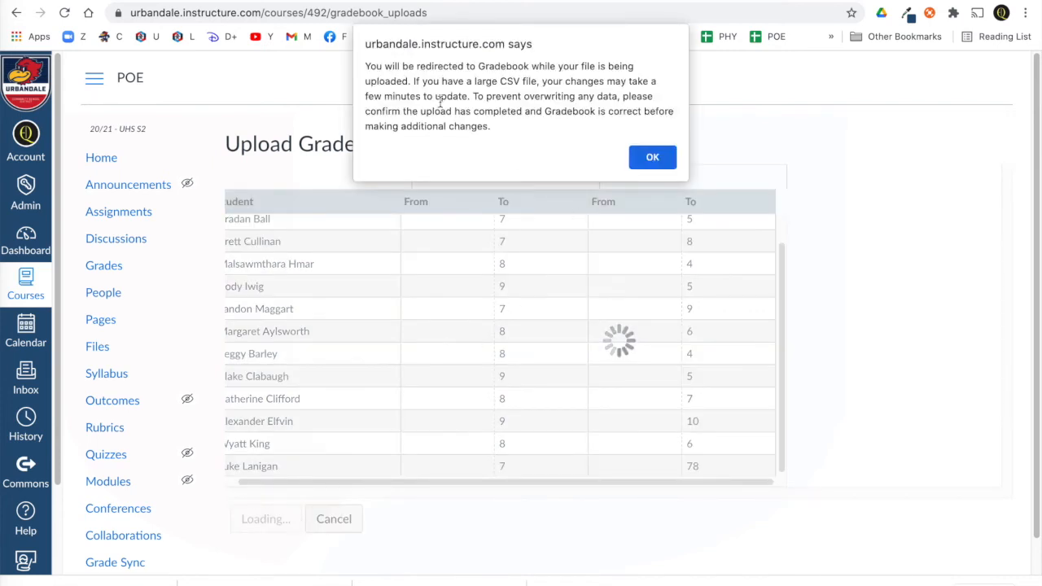
left_click(658, 159)
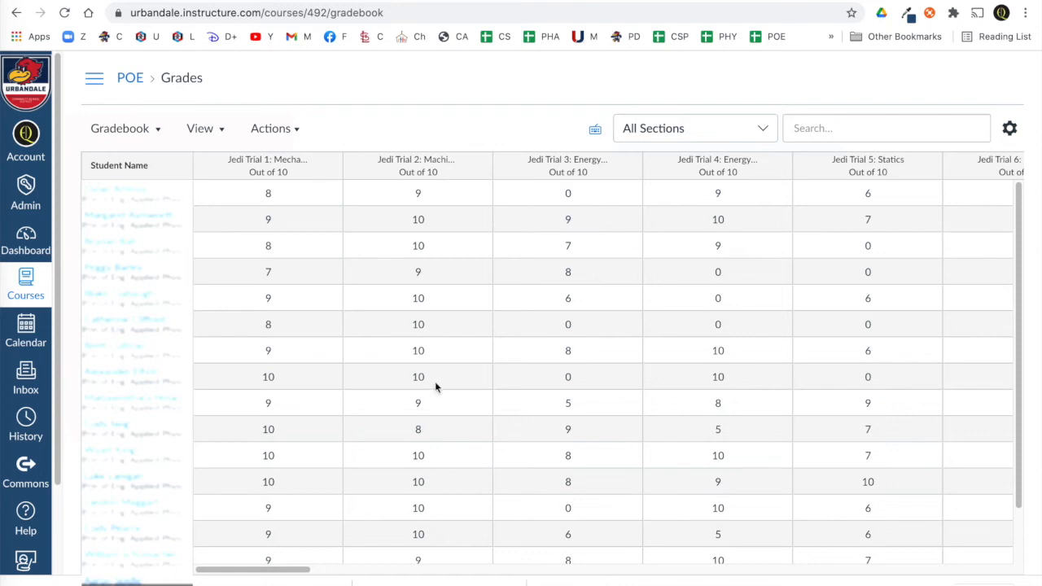
Check the Practice scores and total grades in the Canvas gradebook, reloading it to see the recalculated values
left_click_drag(285, 569, 985, 567)
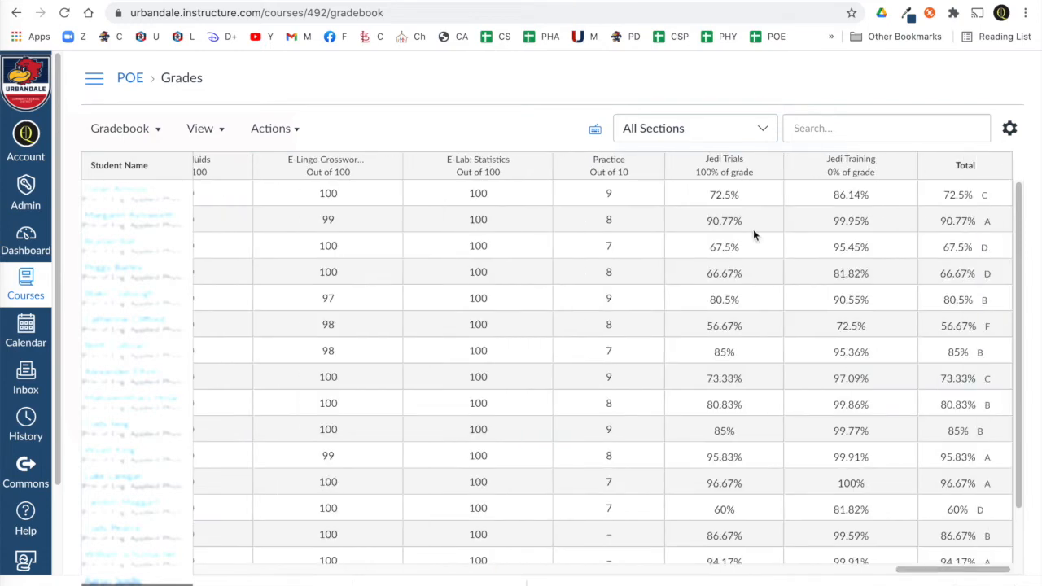
scroll(606, 363, "down", 2)
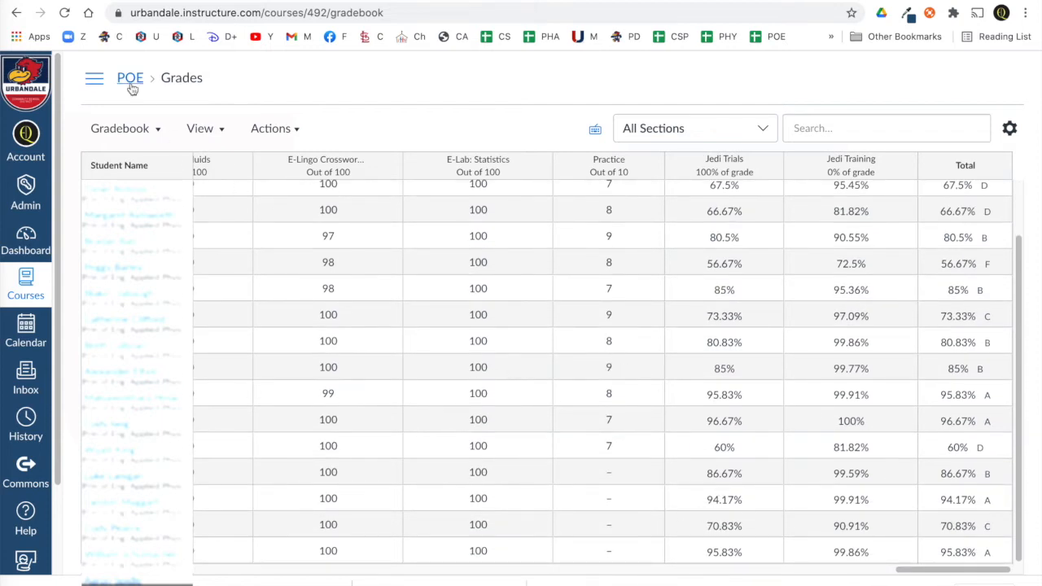
left_click(64, 13)
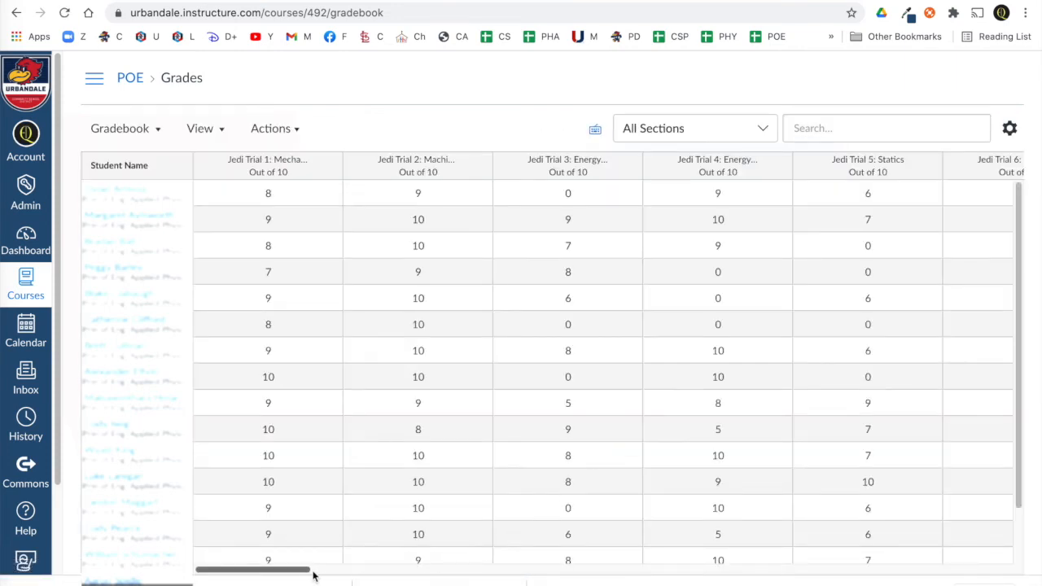
left_click_drag(297, 572, 999, 570)
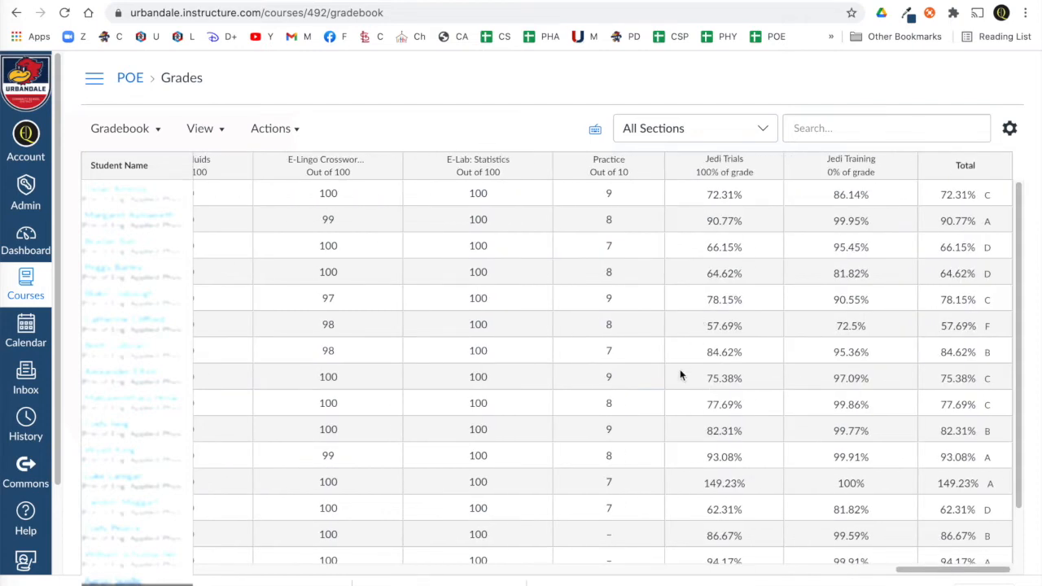
scroll(679, 370, "down", 2)
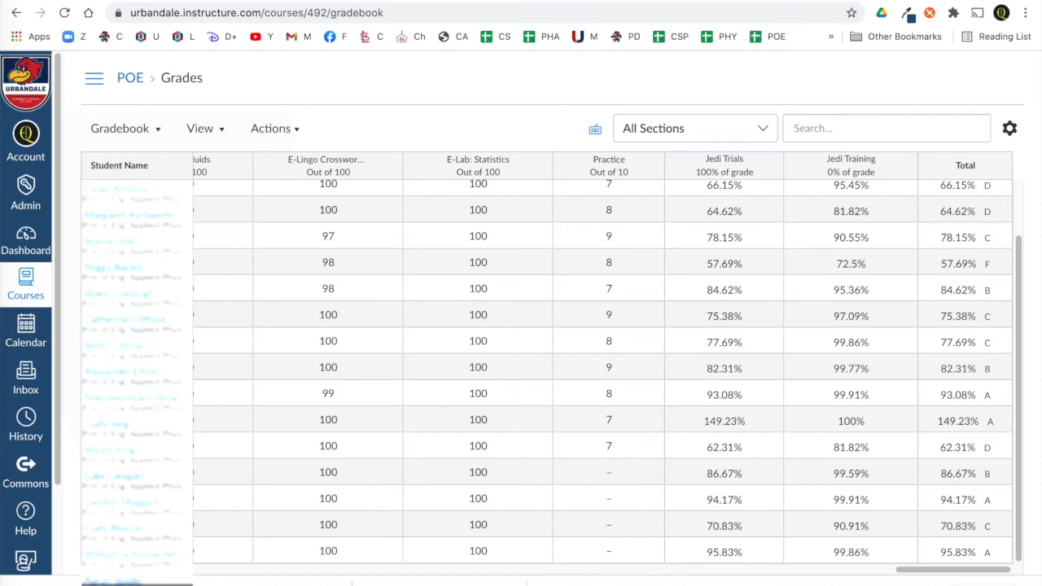
scroll(624, 501, "up", 1)
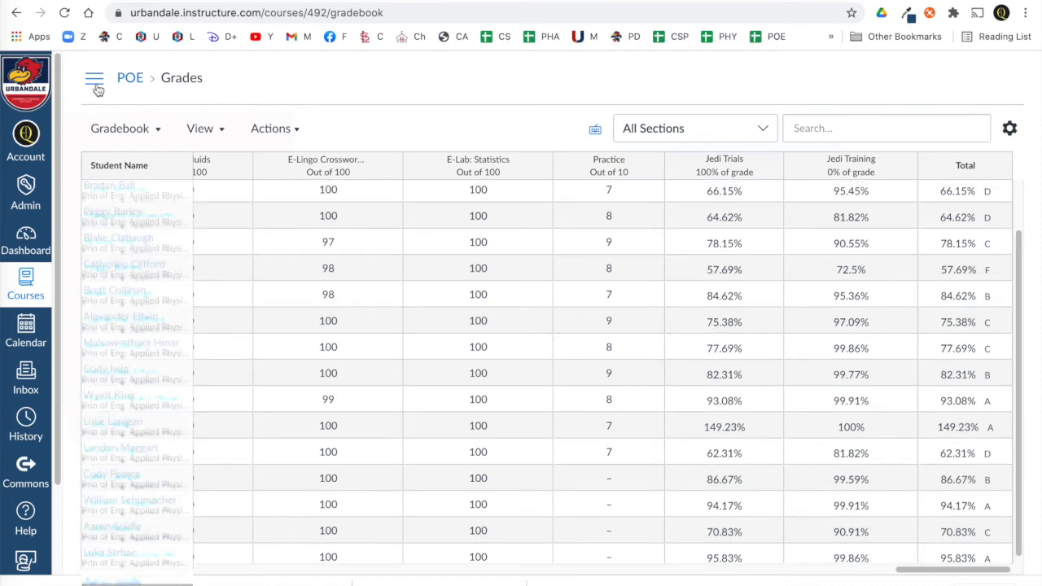
In the course assignments, move Fake 1 from the Jedi Trials group to the end of Jedi Training, below Practice
left_click(95, 77)
left_click(120, 210)
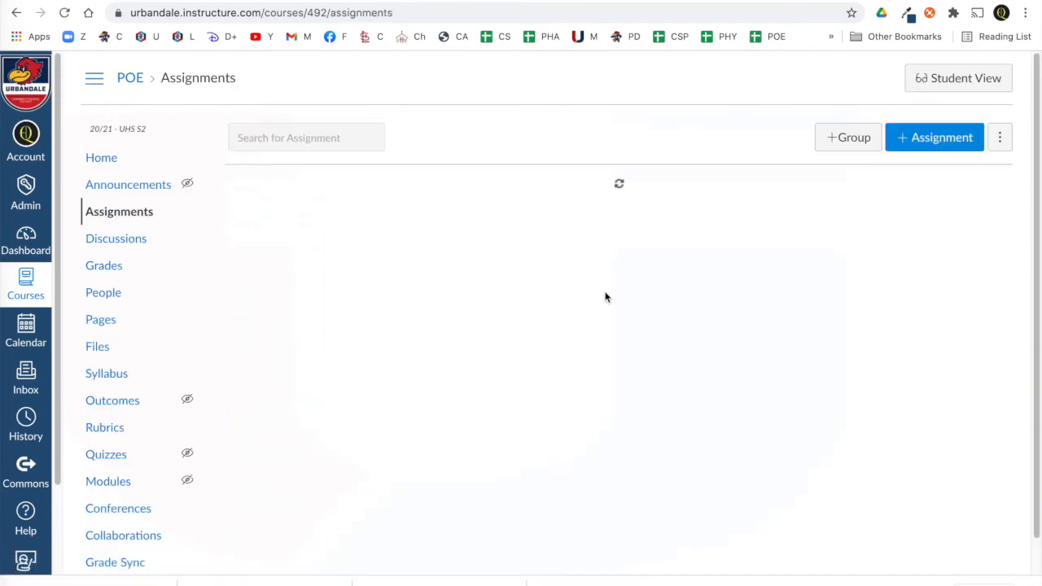
scroll(454, 377, "down", 1)
scroll(454, 377, "down", 5)
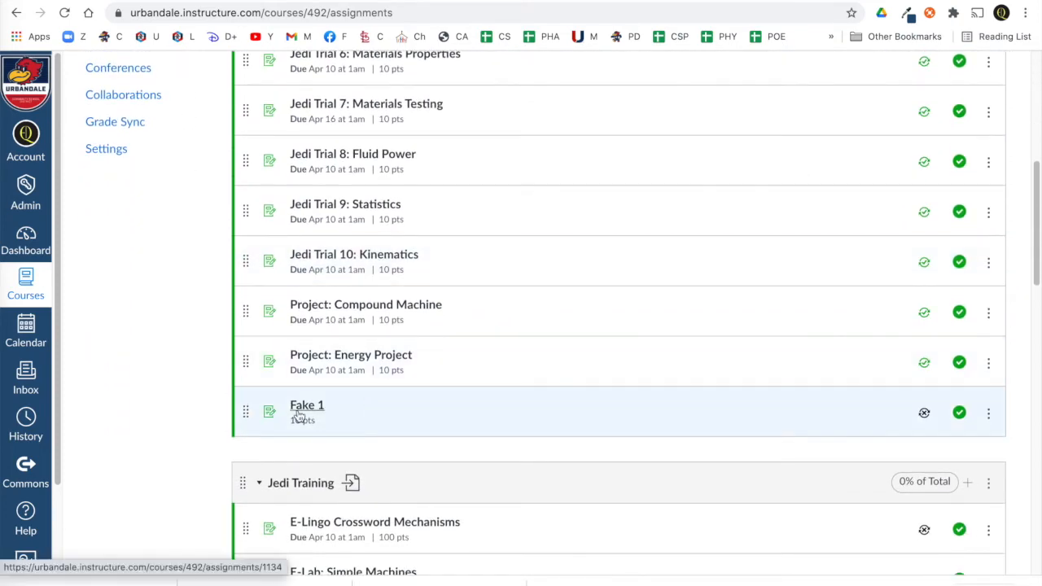
scroll(377, 397, "up", 1)
scroll(386, 330, "up", 5)
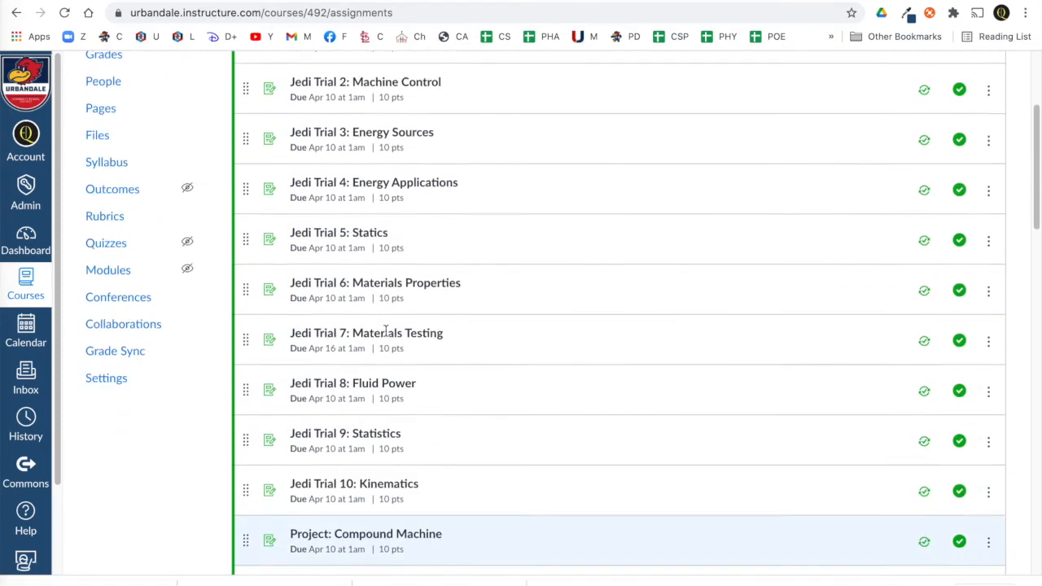
scroll(385, 329, "down", 7)
scroll(386, 330, "down", 1)
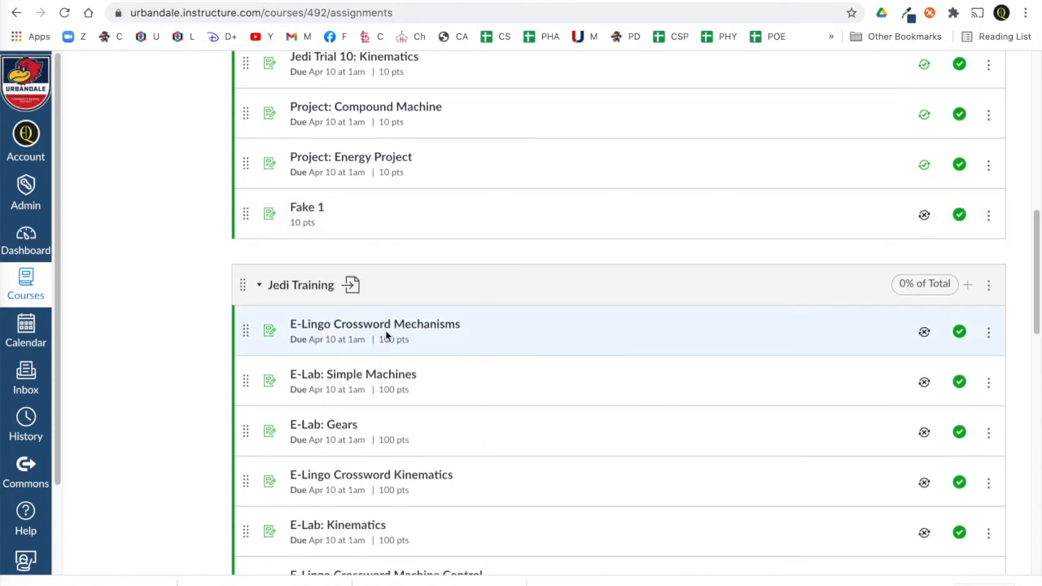
left_click_drag(246, 218, 308, 472)
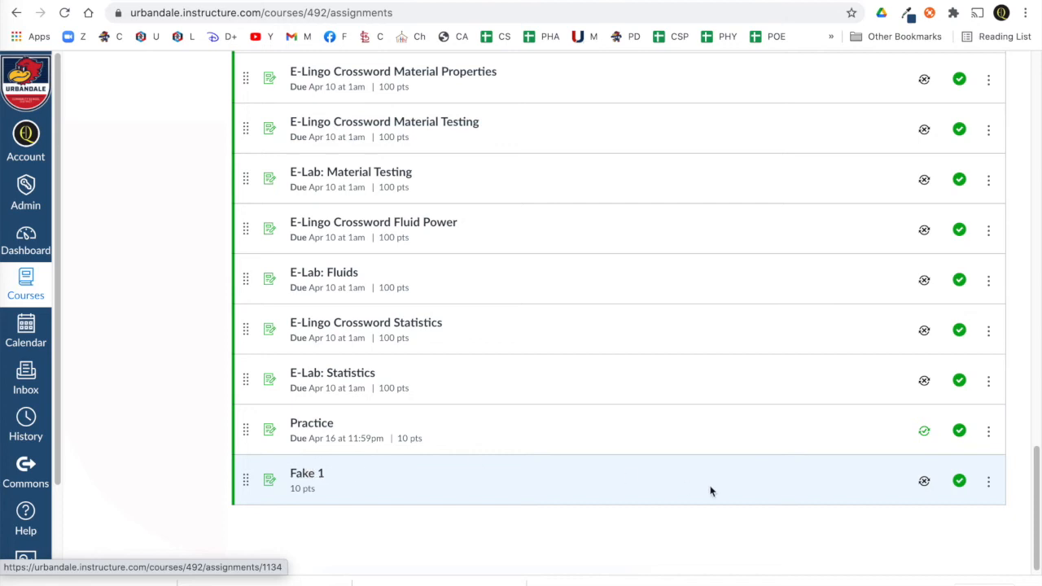
left_click(989, 484)
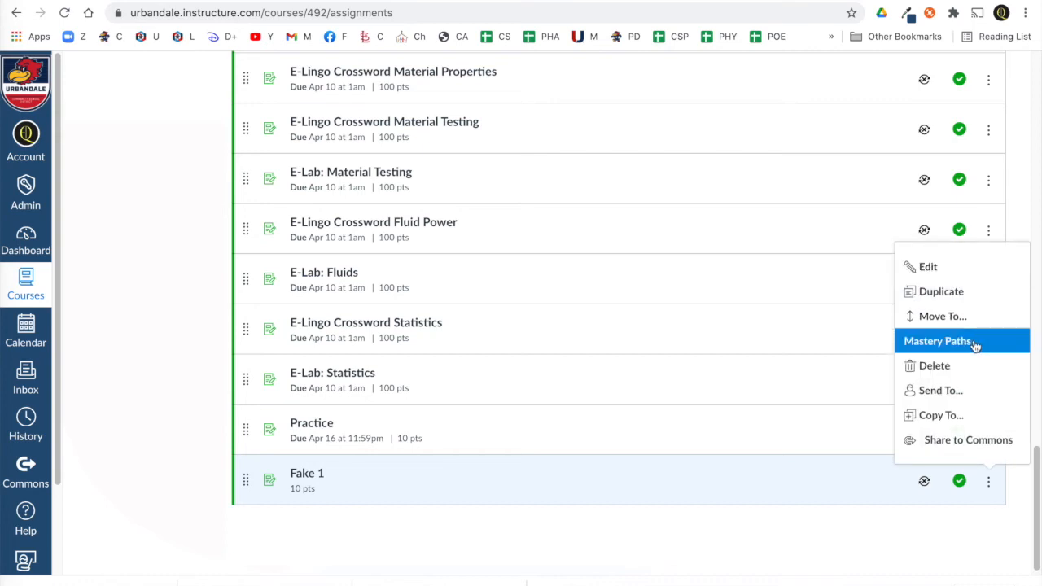
left_click(854, 481)
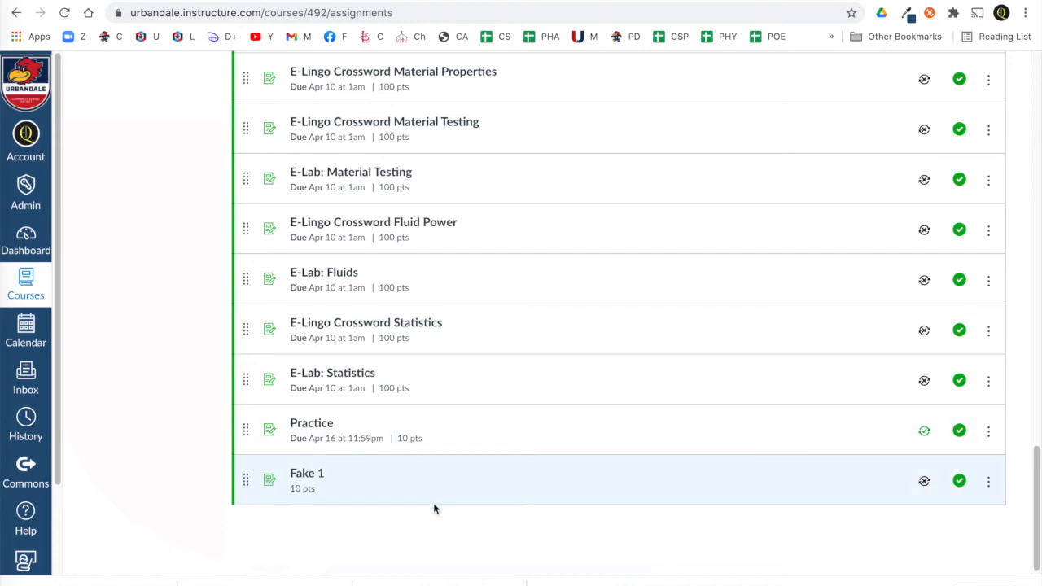
scroll(433, 508, "up", 12)
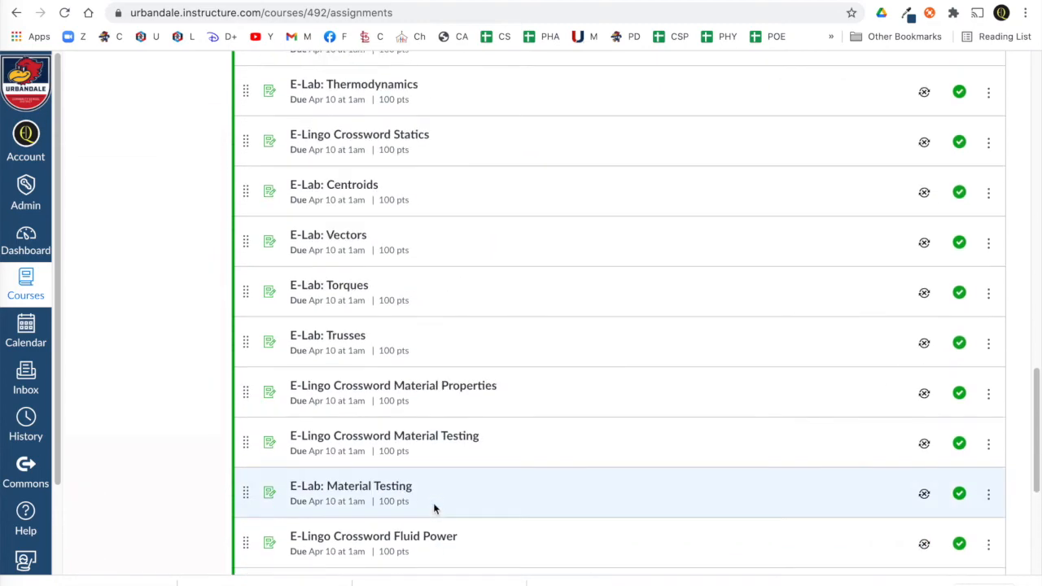
scroll(433, 508, "up", 8)
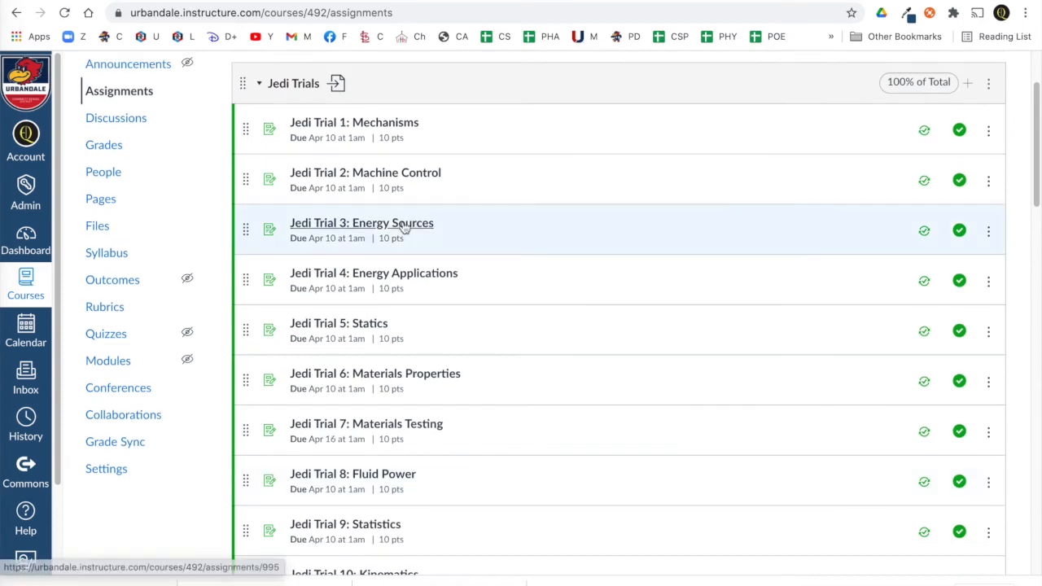
Switch to the POE gradebook in Google Sheets and change the Fake 1 scores in rows 3 to 7 to 5, 3, 2, 1 and 9
left_click(317, 1)
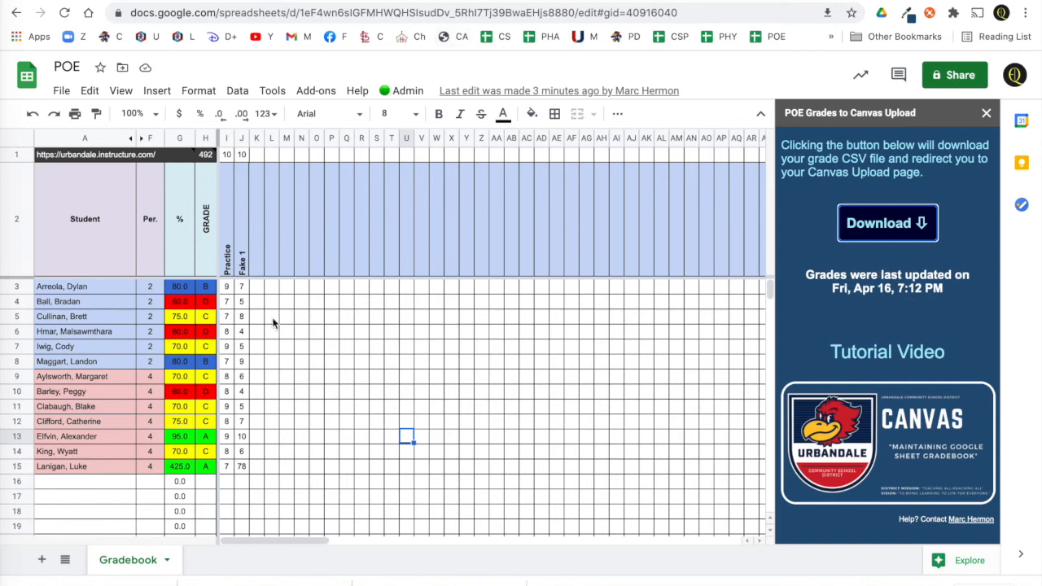
left_click(242, 290)
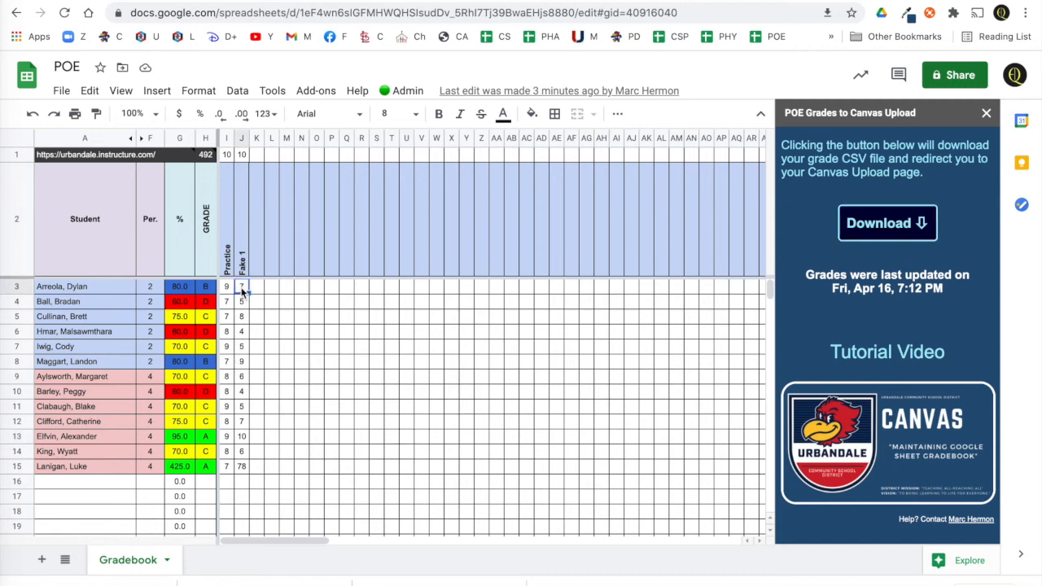
type("5")
key("Return")
type("3")
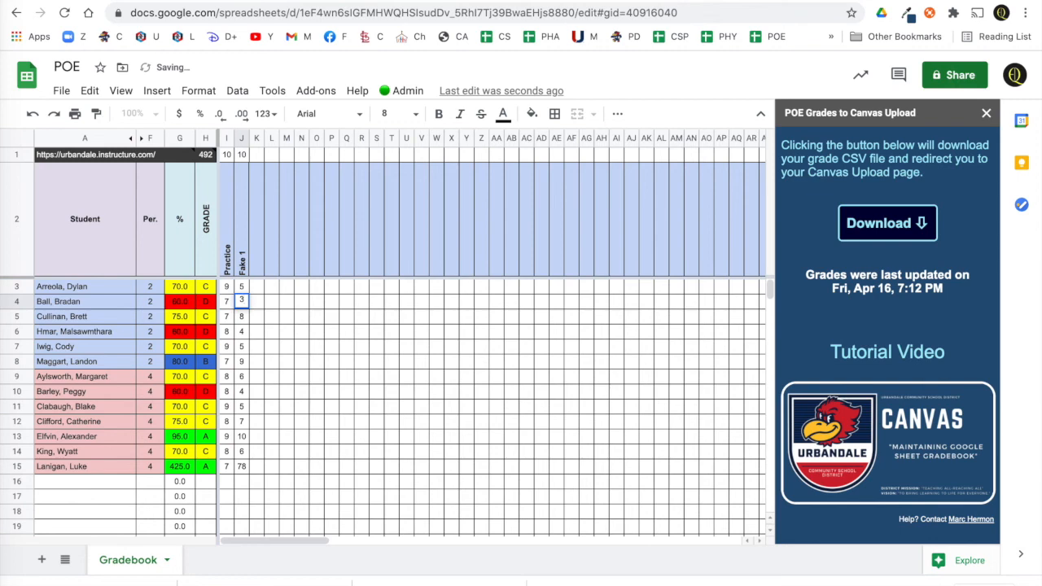
key("Return")
type("2")
key("Return")
type("1")
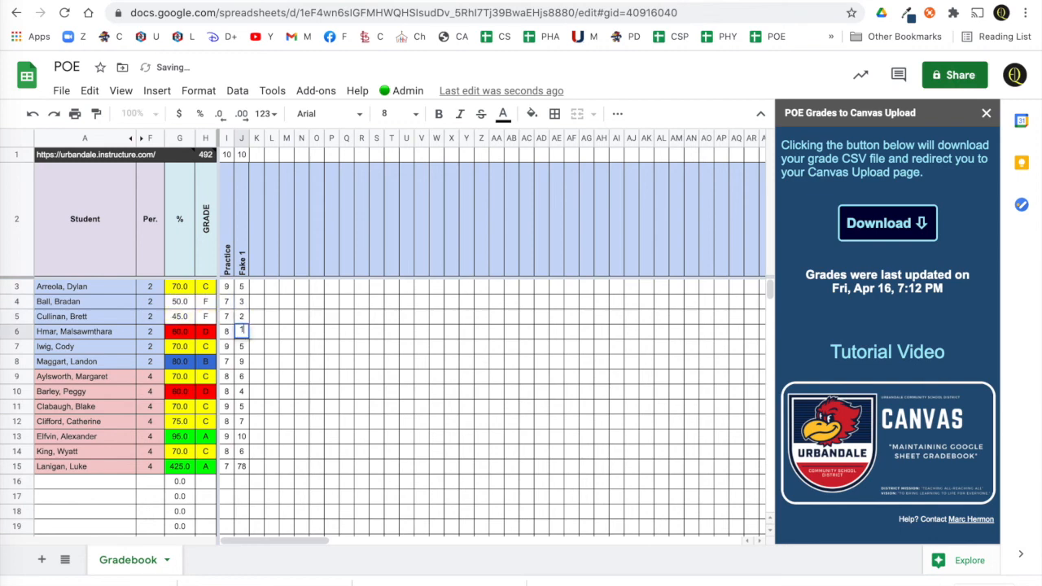
key("Return")
type("9")
key("Return")
Change the period 4 students' Fake 1 scores in rows 9 to 15 to 9, 9, 9, 8, 8, 7 and 5
key("Down")
type("9")
key("Return")
type("9")
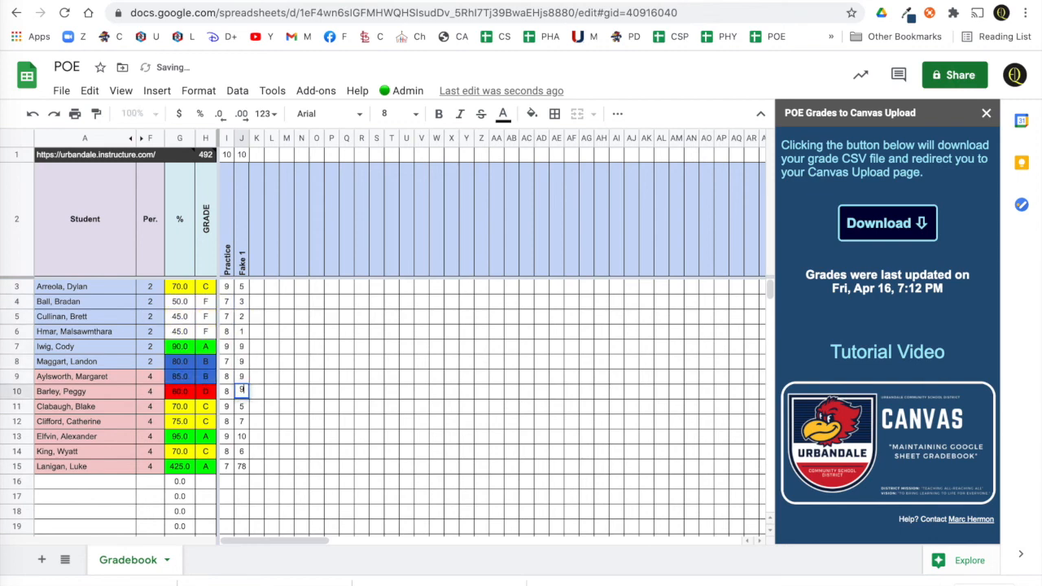
key("Return")
type("9")
key("Return")
type("8")
key("Return")
type("8")
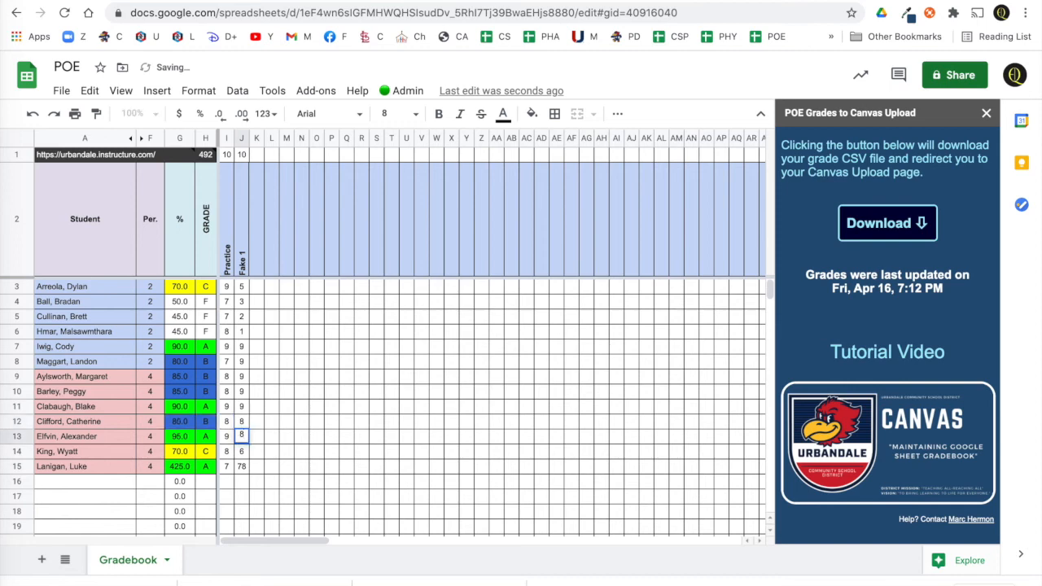
key("Return")
type("7")
key("Return")
type("5")
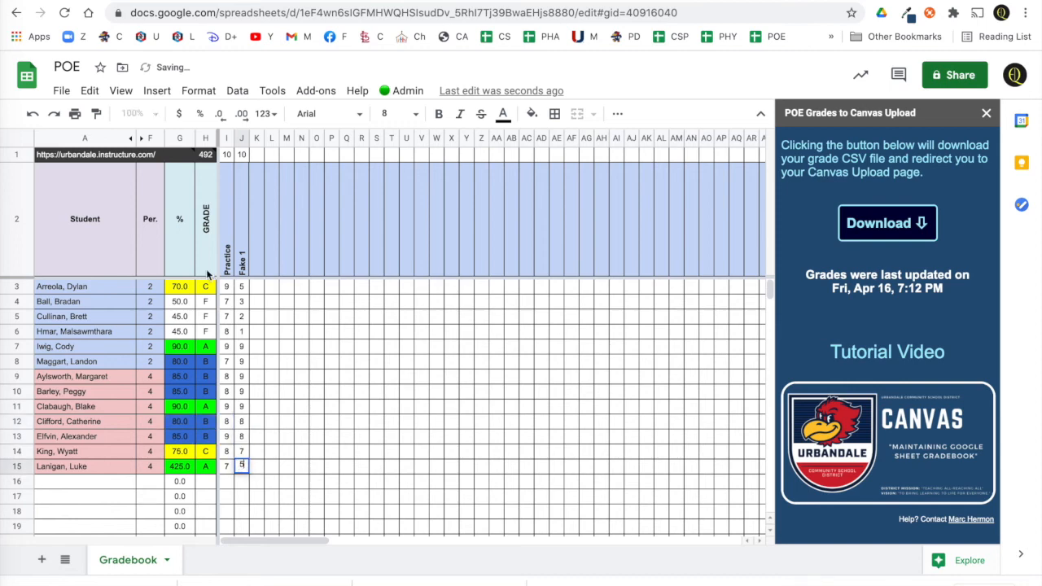
Change the Practice score in row 12 to 1
left_click(228, 426)
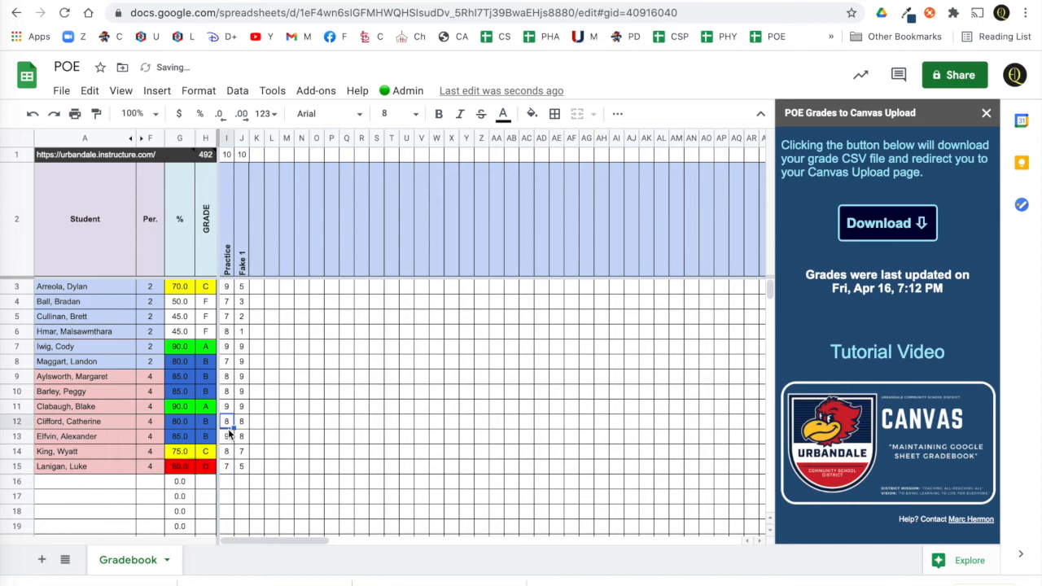
type("1")
key("Return")
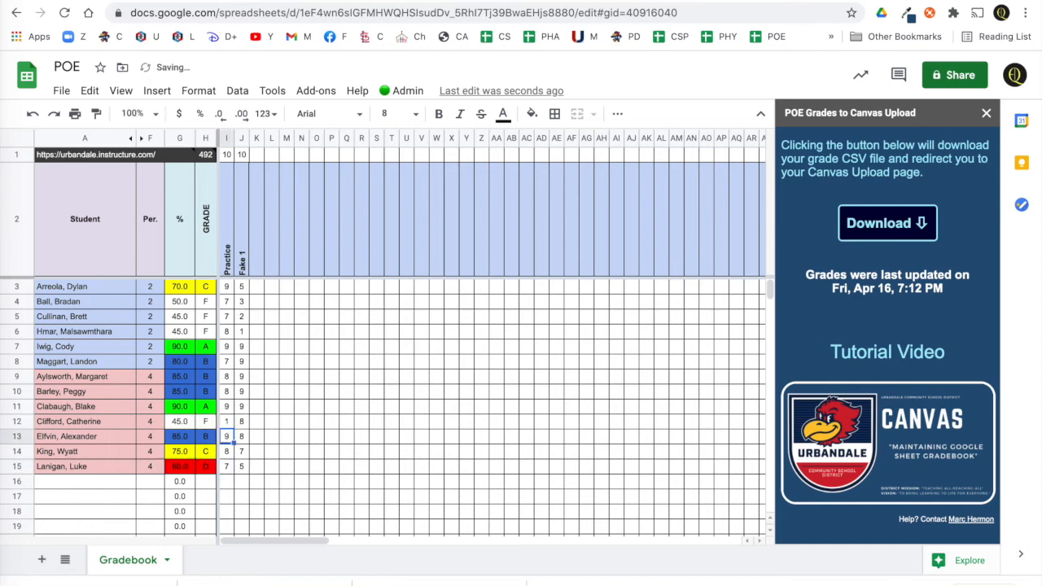
Download the POE grades CSV and upload "POE - Fri, Apr 16, 7-15 PM.csv" on the Canvas gradebook upload page
left_click(867, 232)
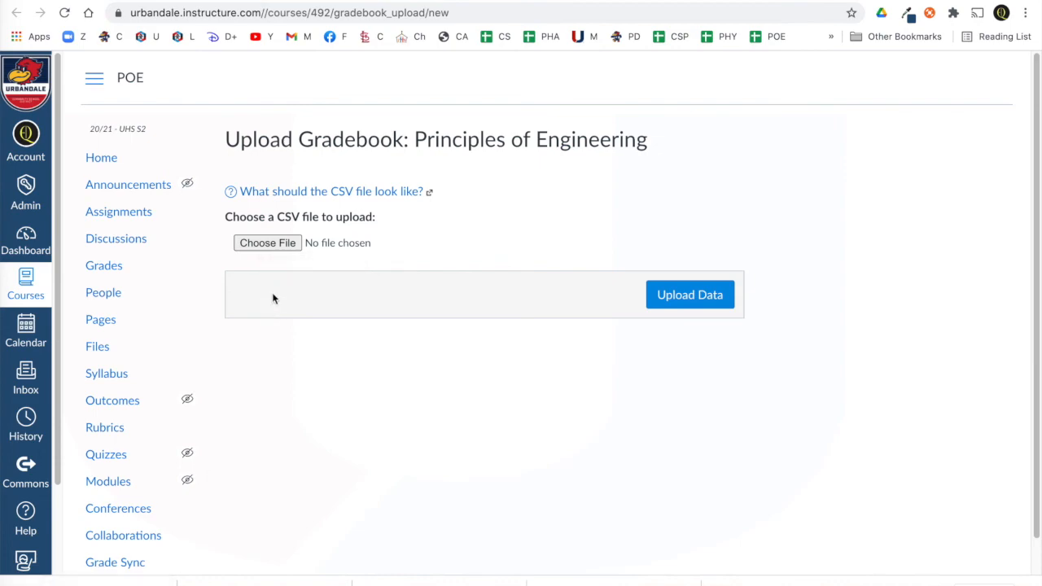
left_click(270, 245)
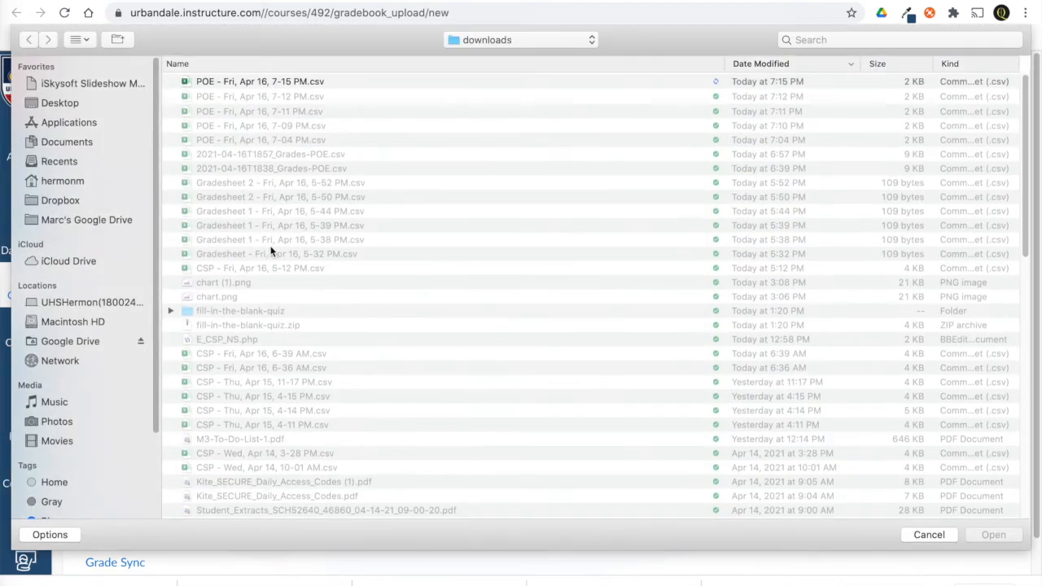
left_click(255, 82)
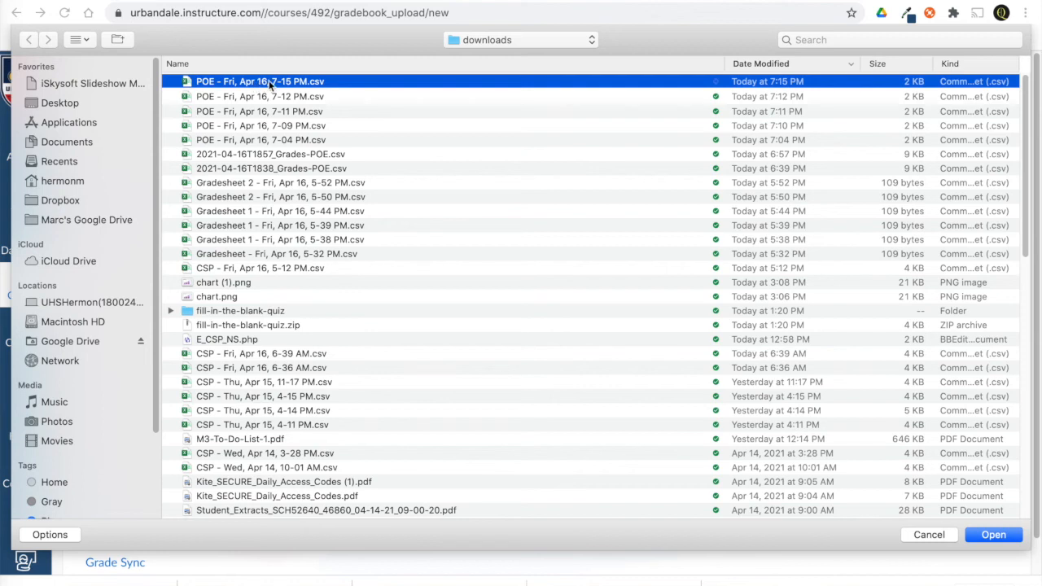
left_click(985, 539)
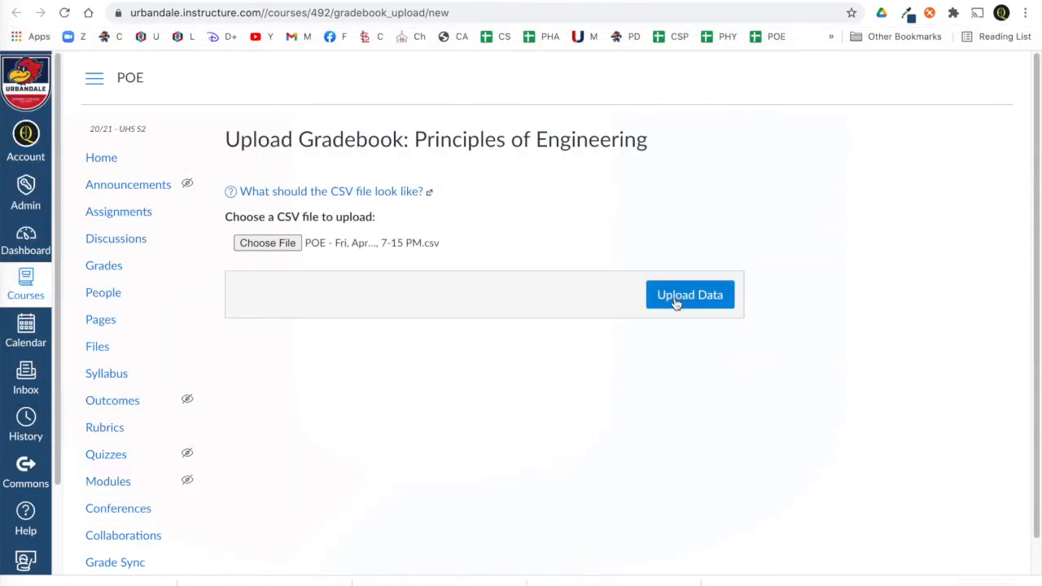
left_click(675, 301)
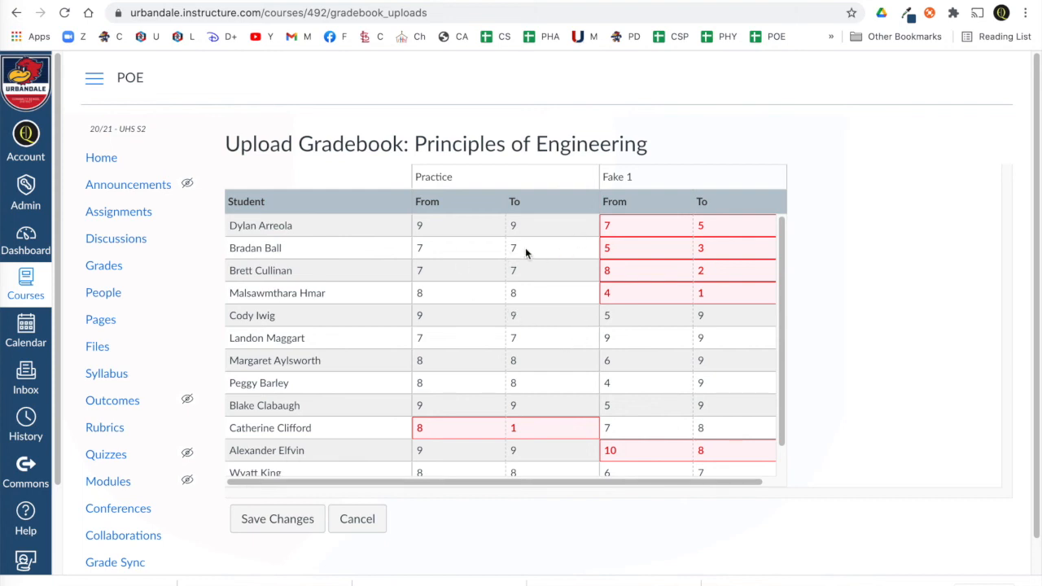
Review the Practice and Fake 1 grade changes for all students, save them and accept the redirect to the Canvas gradebook
scroll(551, 269, "down", 1)
scroll(551, 270, "up", 1)
scroll(529, 316, "down", 1)
scroll(529, 316, "up", 1)
scroll(678, 269, "down", 2)
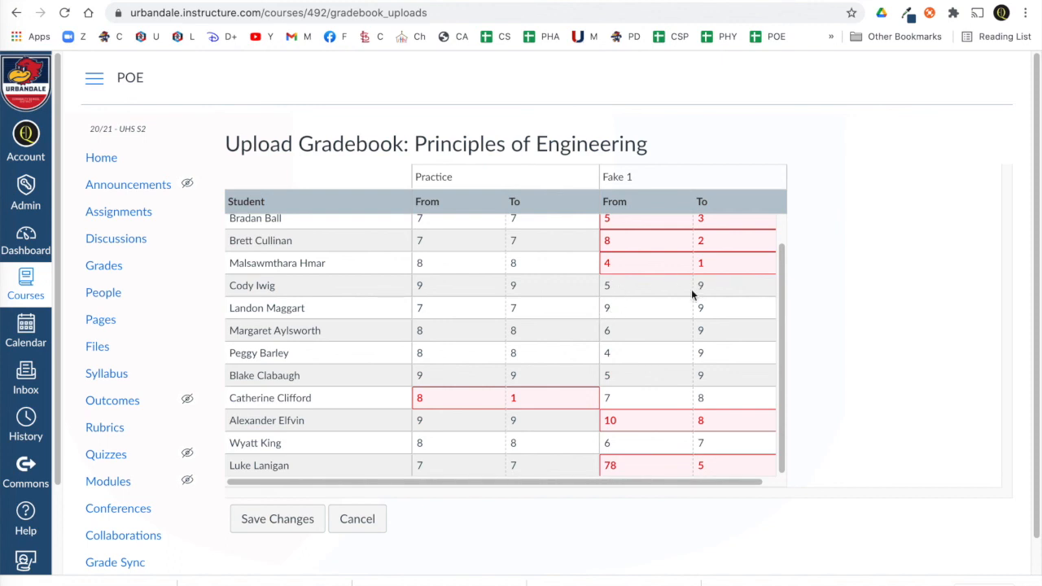
scroll(703, 346, "down", 1)
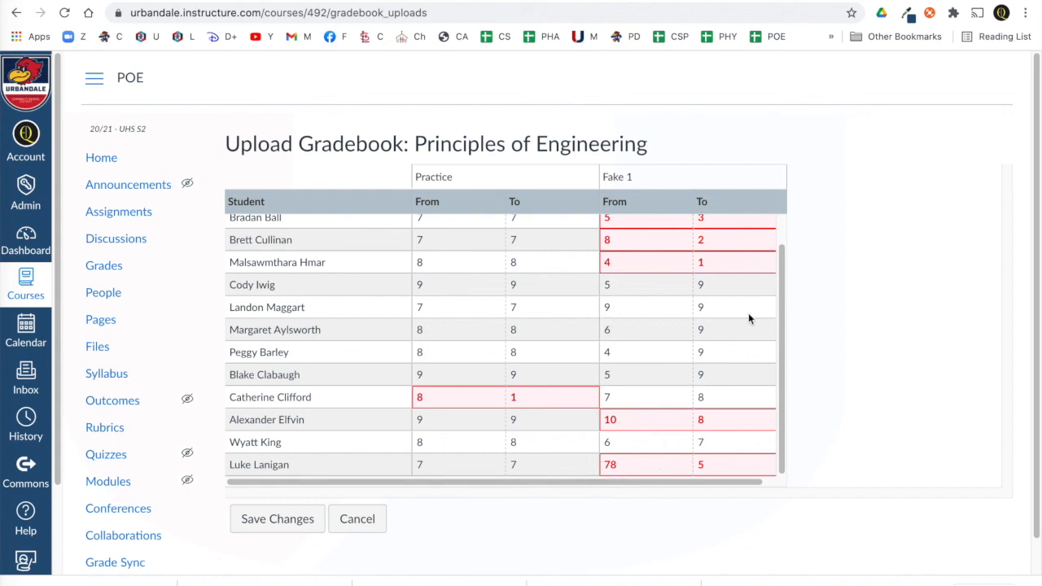
scroll(819, 389, "down", 1)
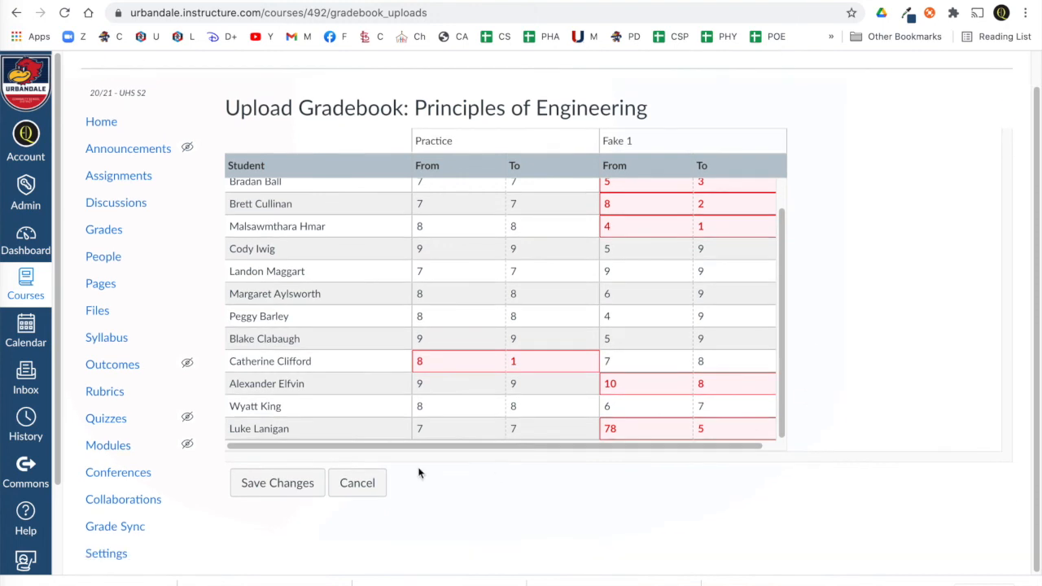
left_click(299, 482)
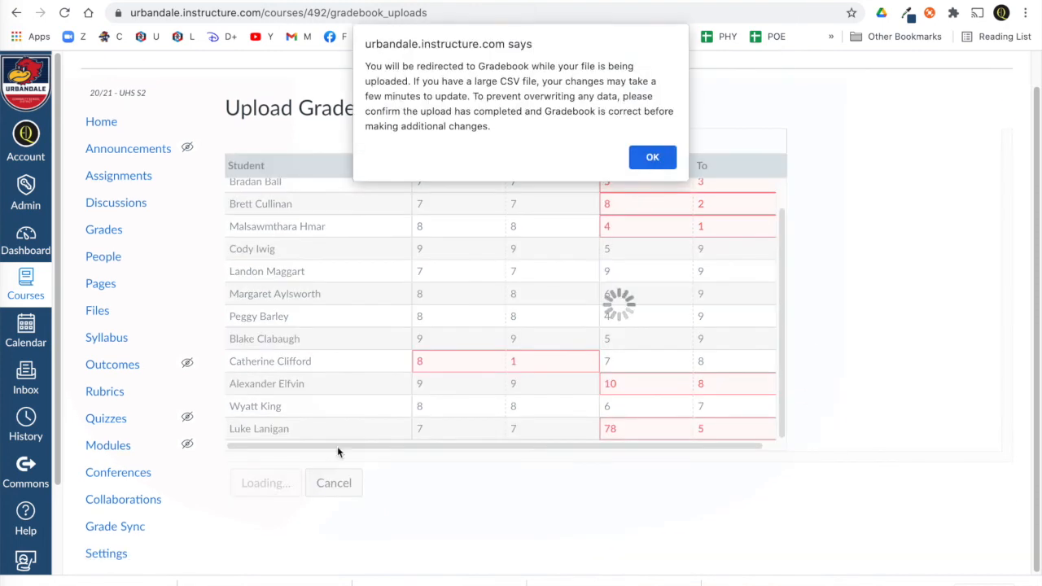
left_click(652, 156)
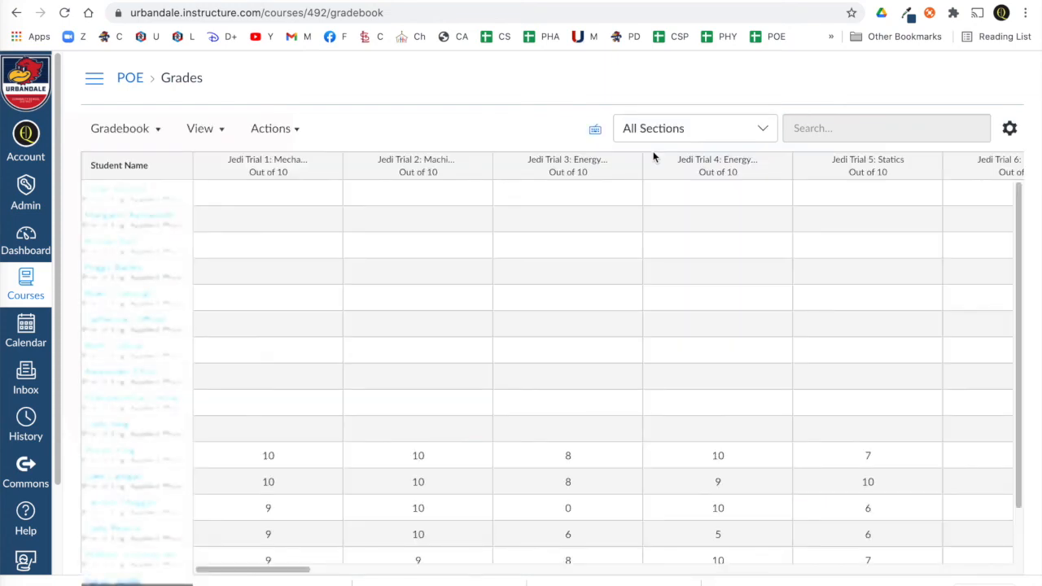
Check the uploaded scores in the Fake 1 column of the Canvas gradebook and return to the first assignment columns
left_click_drag(293, 574, 512, 579)
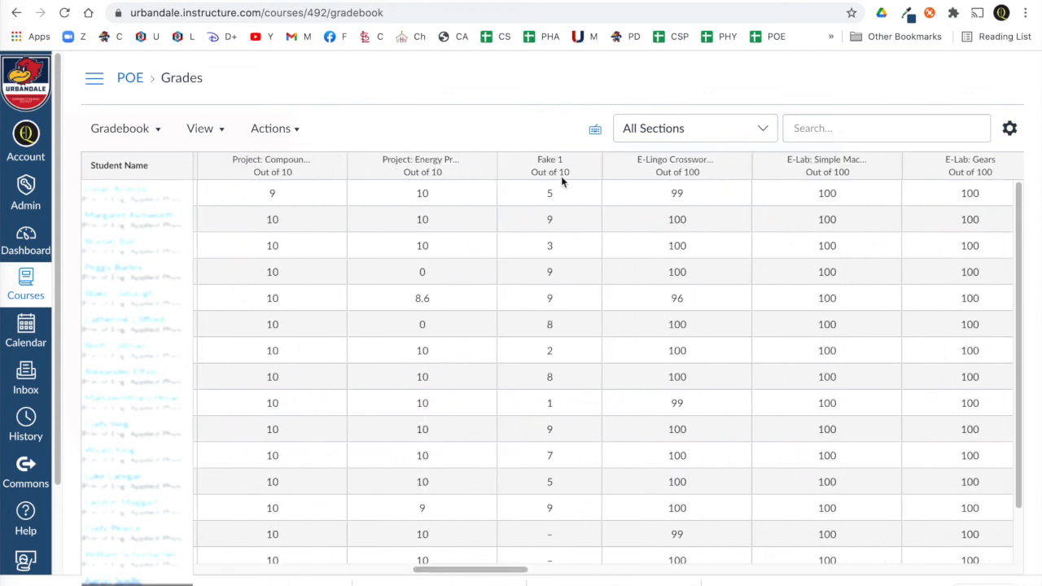
scroll(540, 272, "down", 2)
scroll(540, 272, "up", 2)
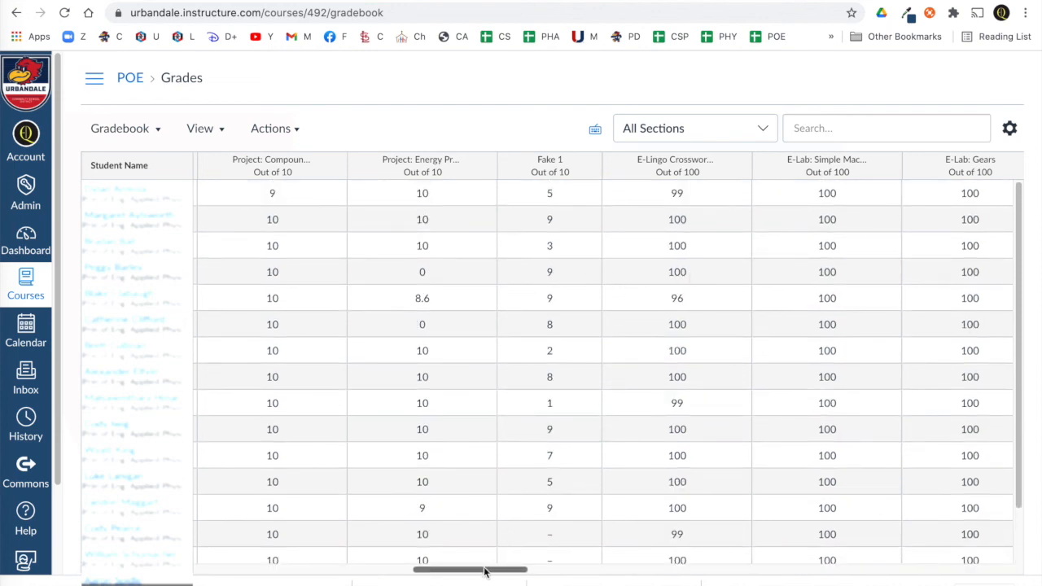
left_click_drag(484, 572, 266, 571)
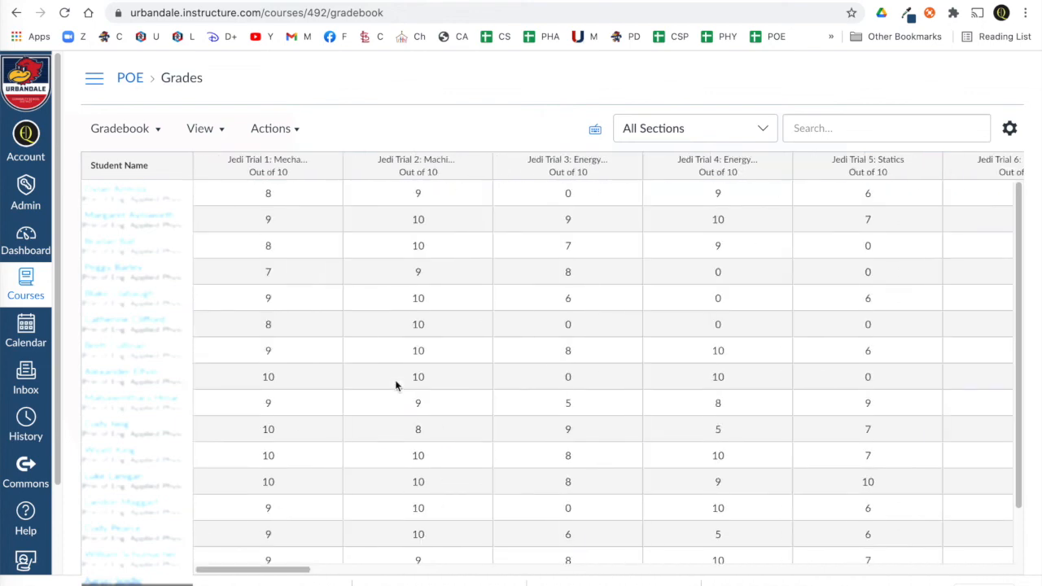